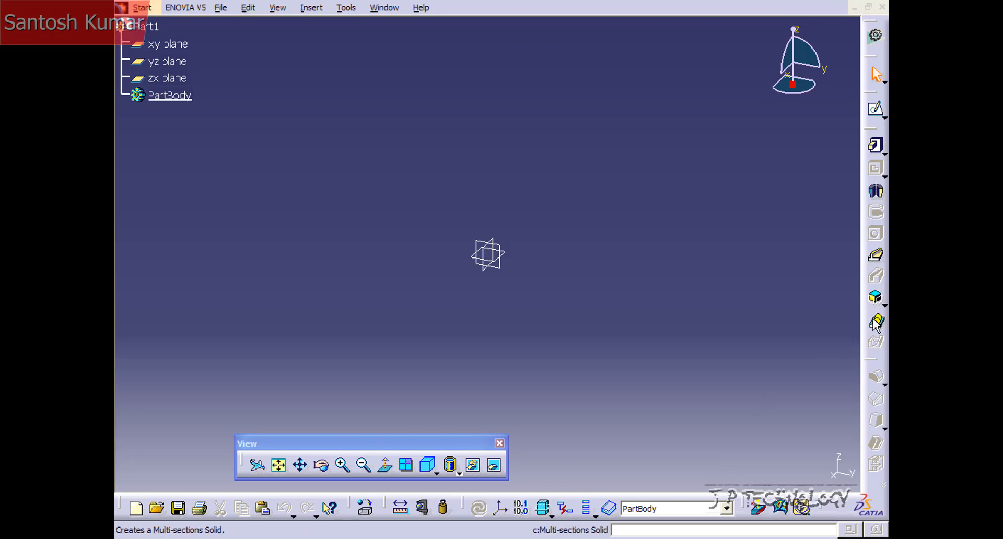
Switch to the Generative Shape Design workbench.
click(678, 327)
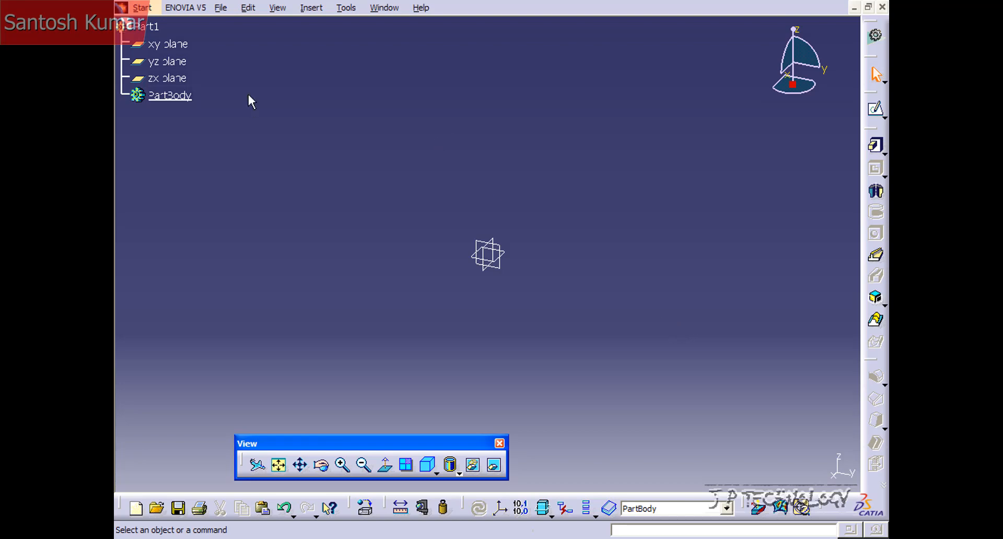
click(141, 8)
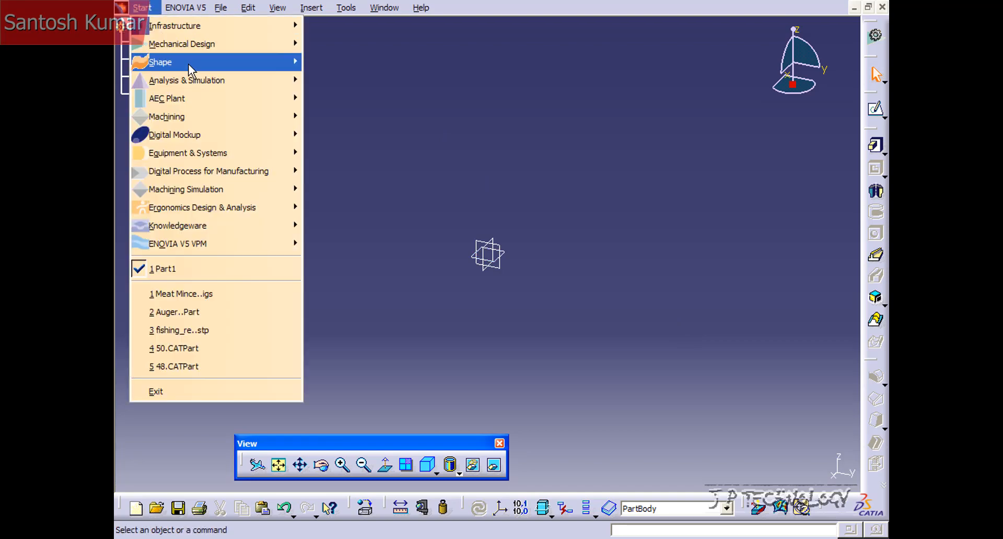
mouse_move(287, 64)
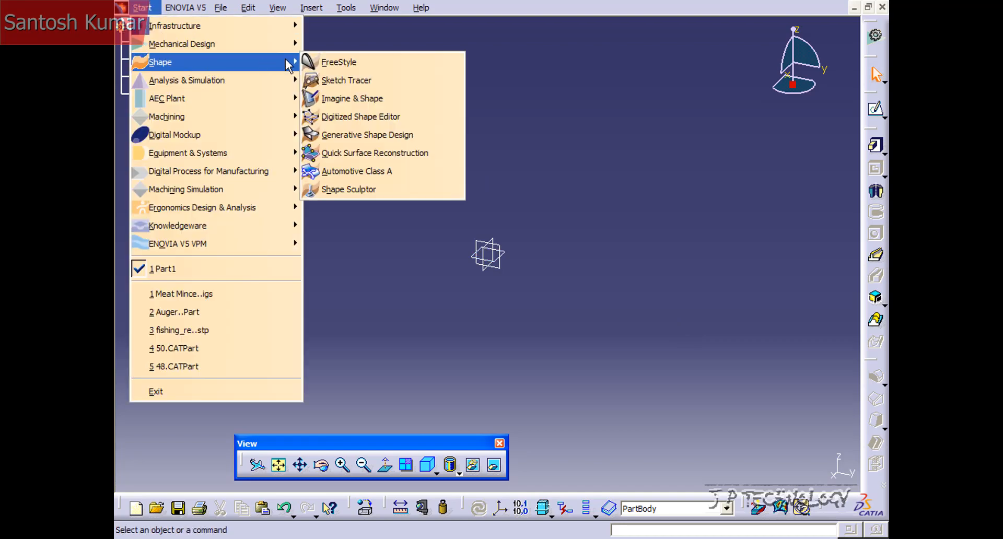
click(370, 136)
middle_drag(548, 277, 460, 265)
Create a reference plane offset 200 mm above the xy plane.
click(170, 46)
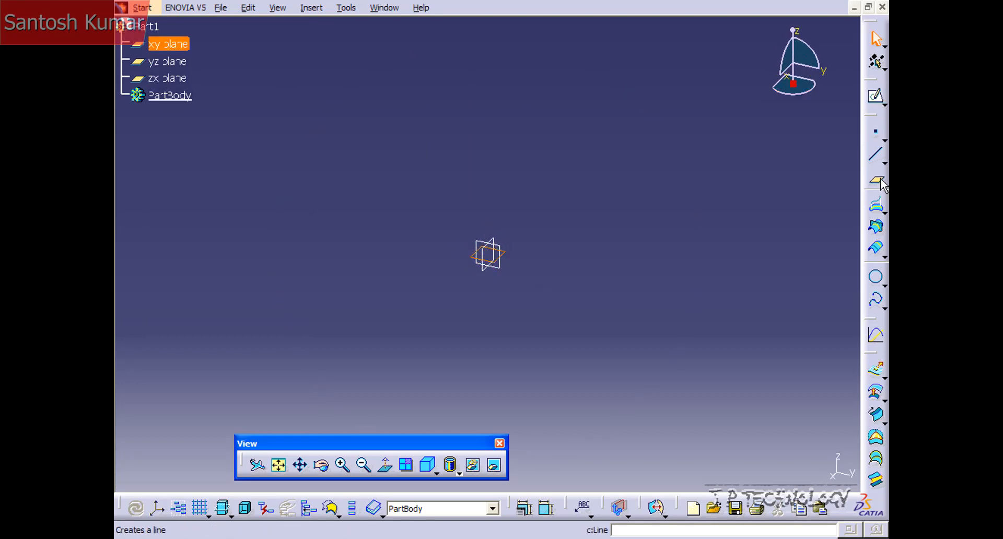
click(883, 182)
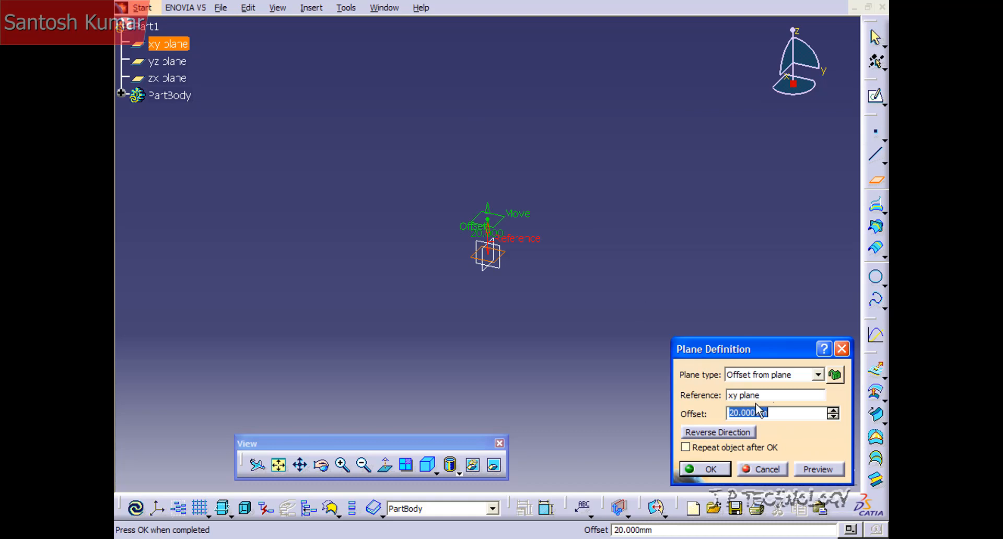
text(200)
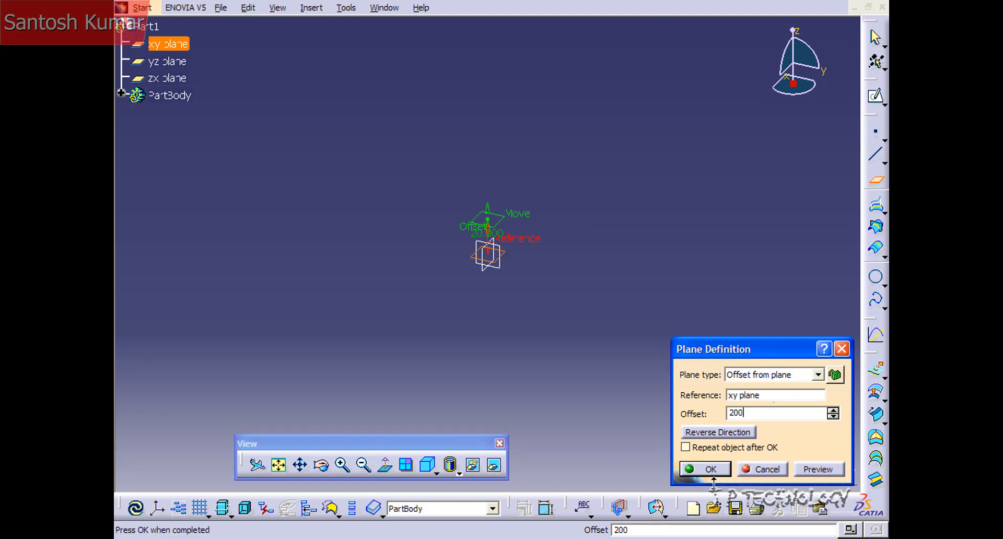
click(707, 469)
middle_drag(577, 266, 558, 292)
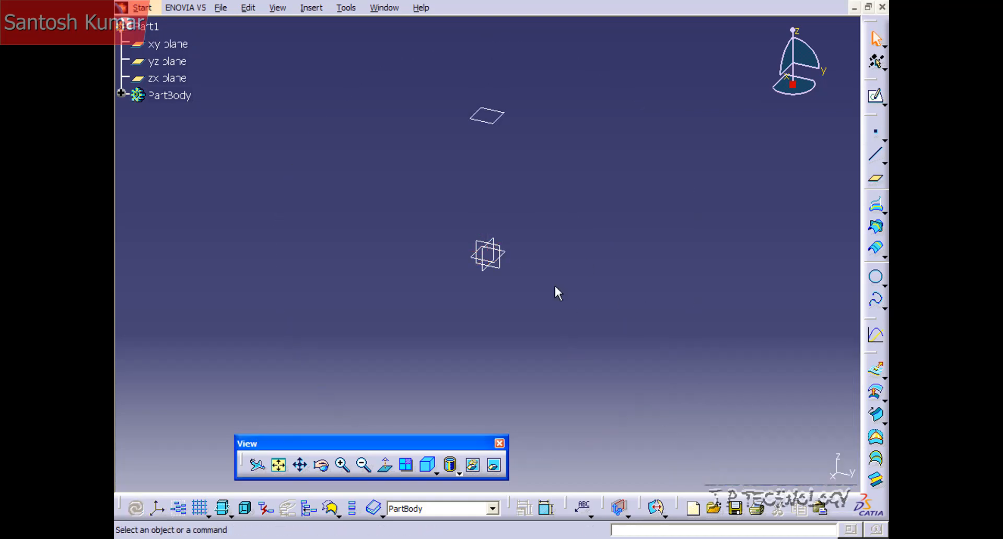
Add two more planes above the first offset plane, each offset 200 mm from the plane below it.
click(488, 117)
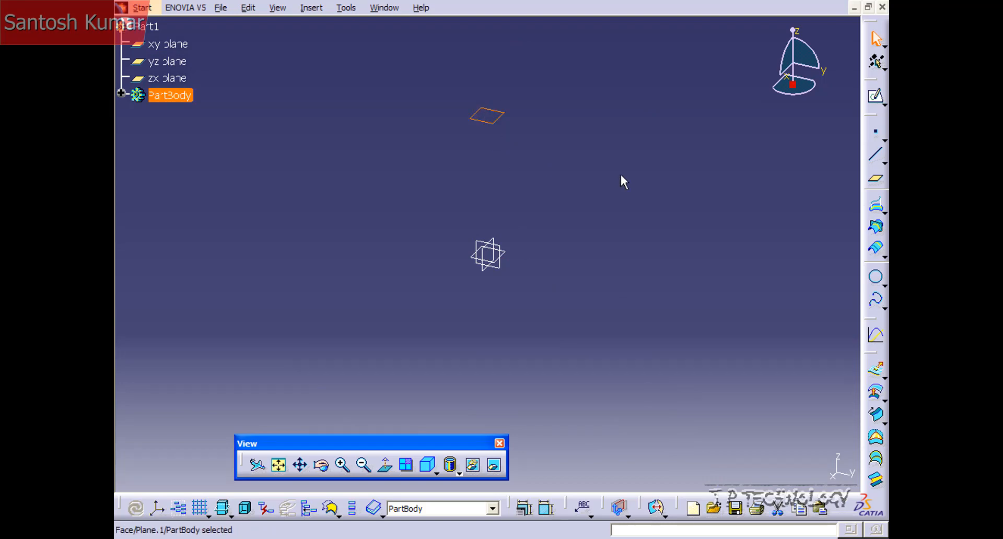
click(867, 181)
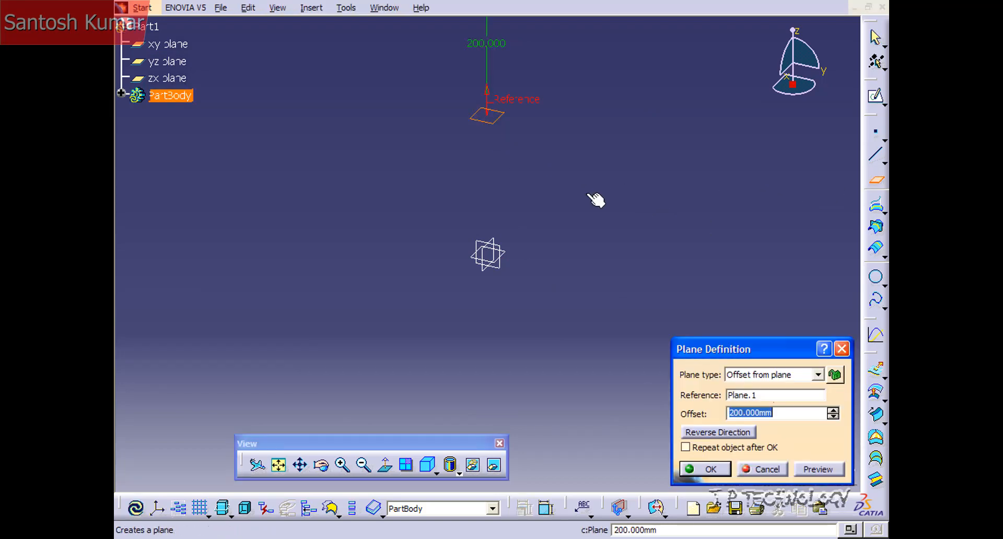
click(714, 467)
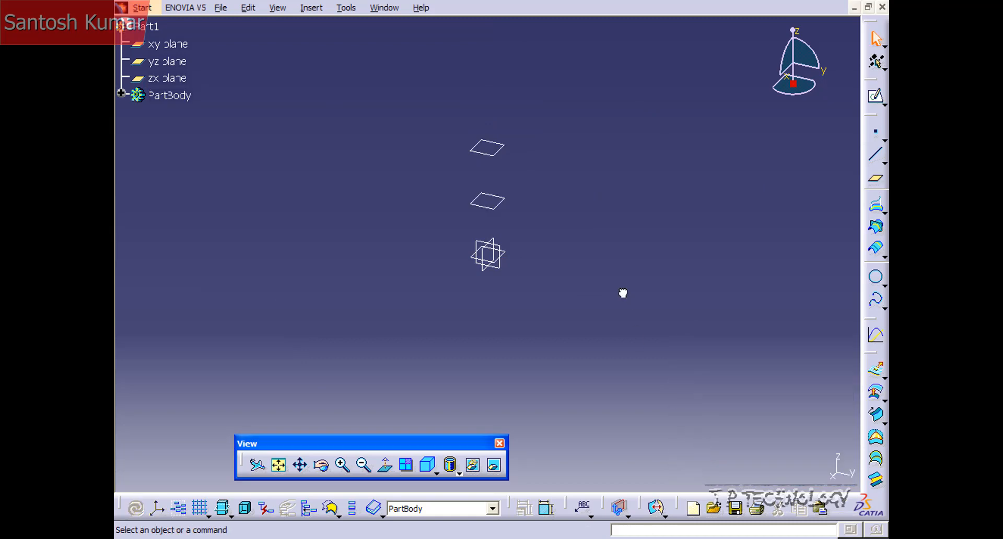
click(484, 152)
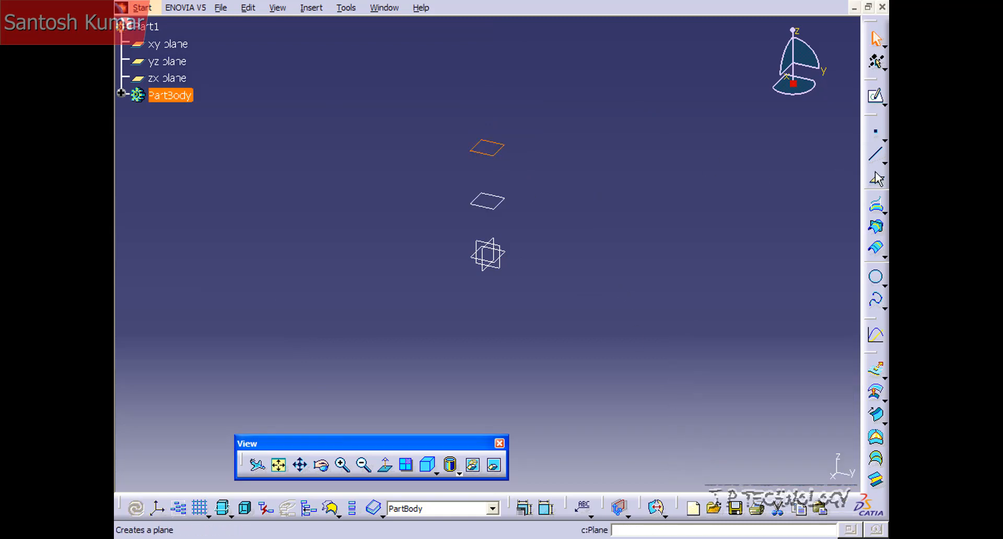
click(875, 179)
click(711, 469)
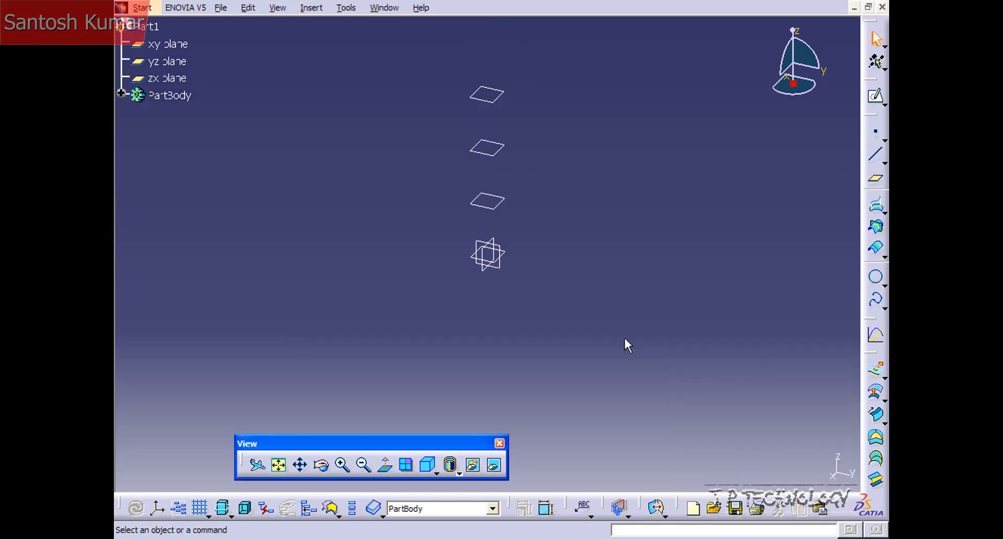
Return to the Part Design workbench.
middle_drag(508, 173, 625, 197)
middle_drag(548, 277, 558, 189)
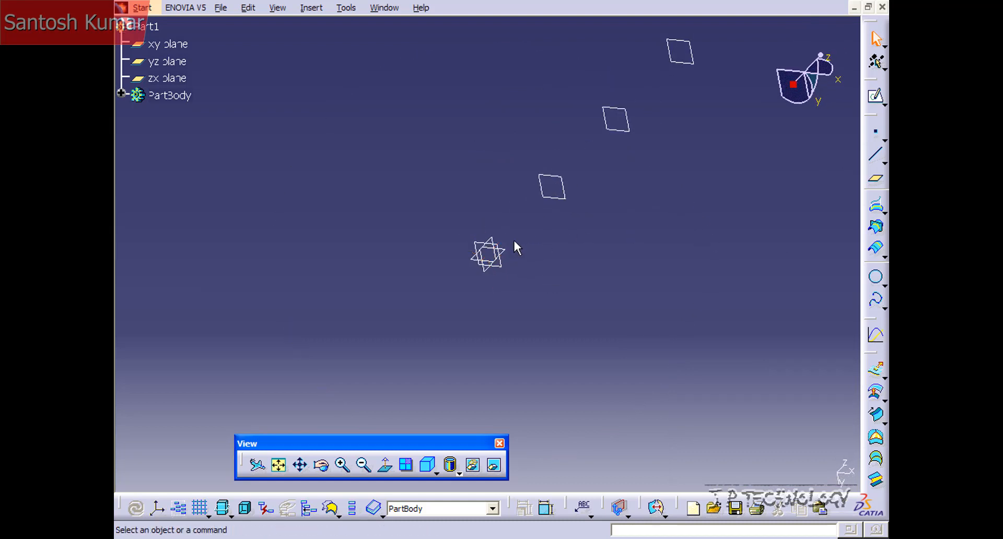
middle_drag(516, 247, 562, 245)
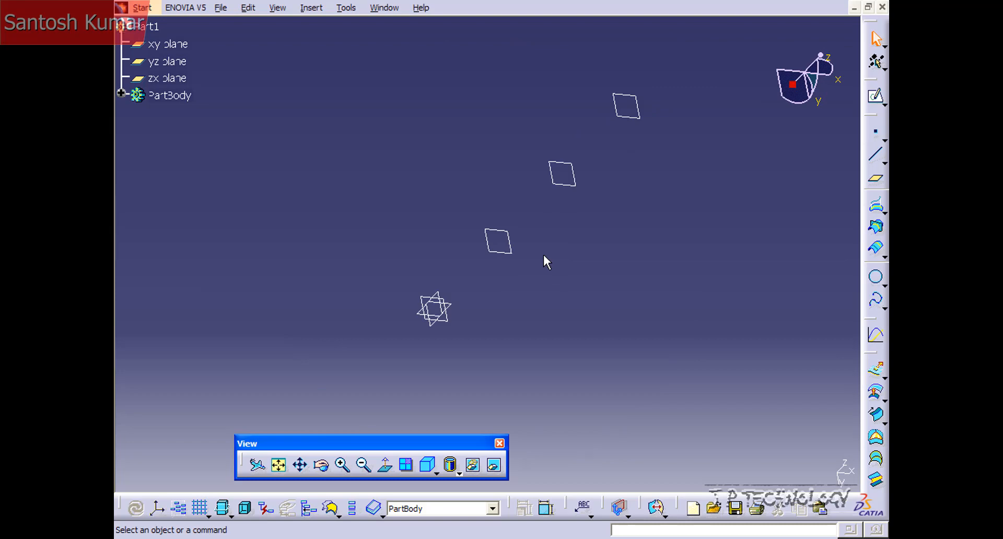
click(143, 9)
mouse_move(167, 46)
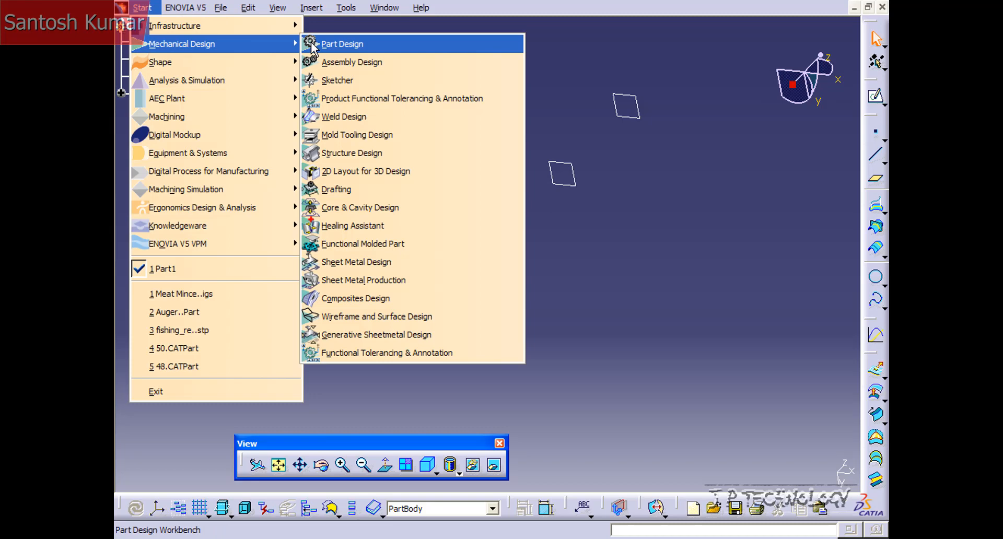
click(345, 46)
Start a sketch on the xy plane and draw a circle about 115 mm in diameter centred on the origin.
middle_drag(678, 222, 527, 317)
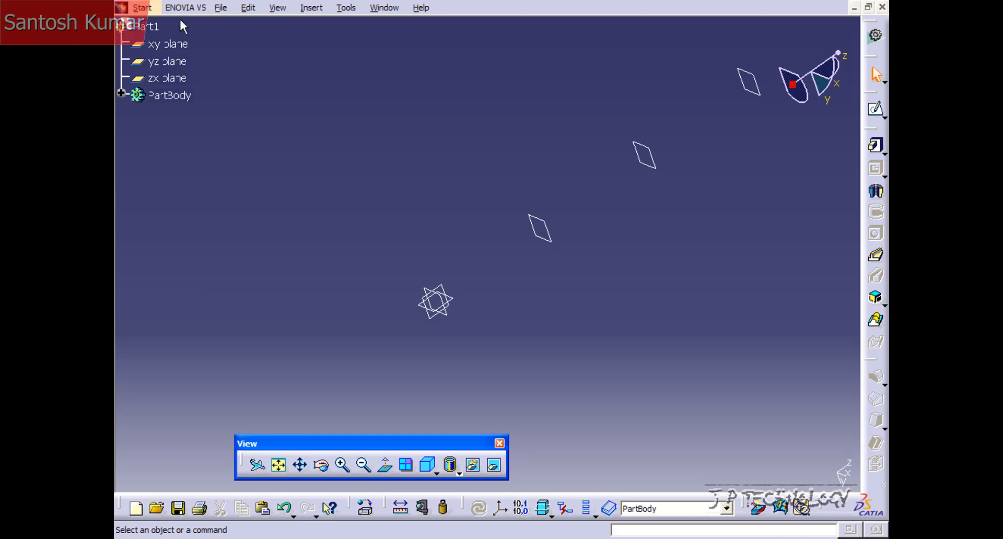
click(152, 45)
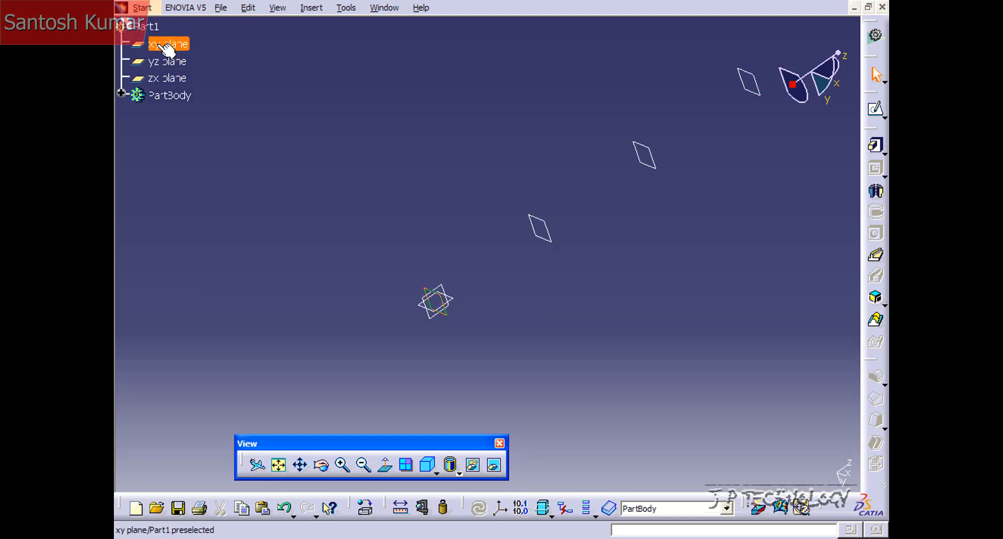
click(878, 124)
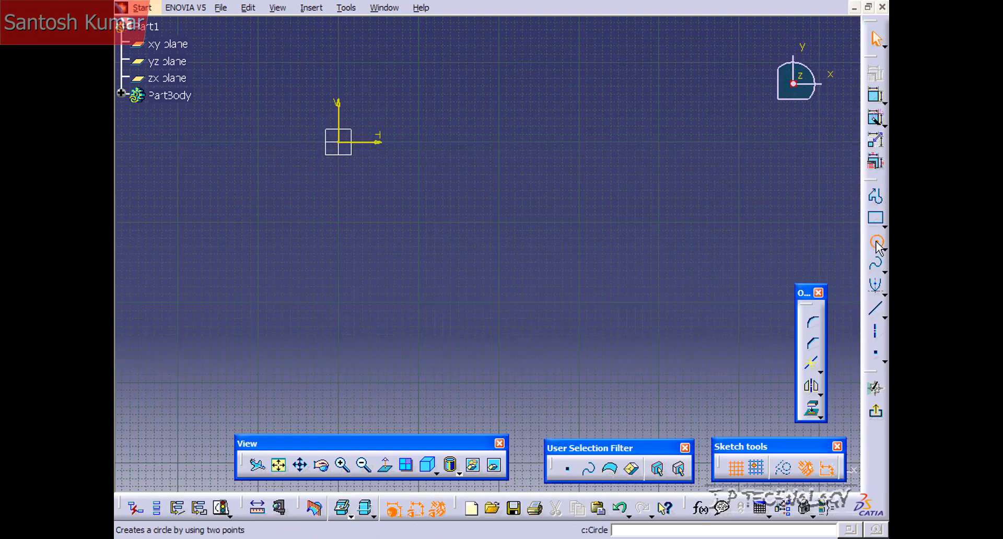
click(876, 242)
click(338, 142)
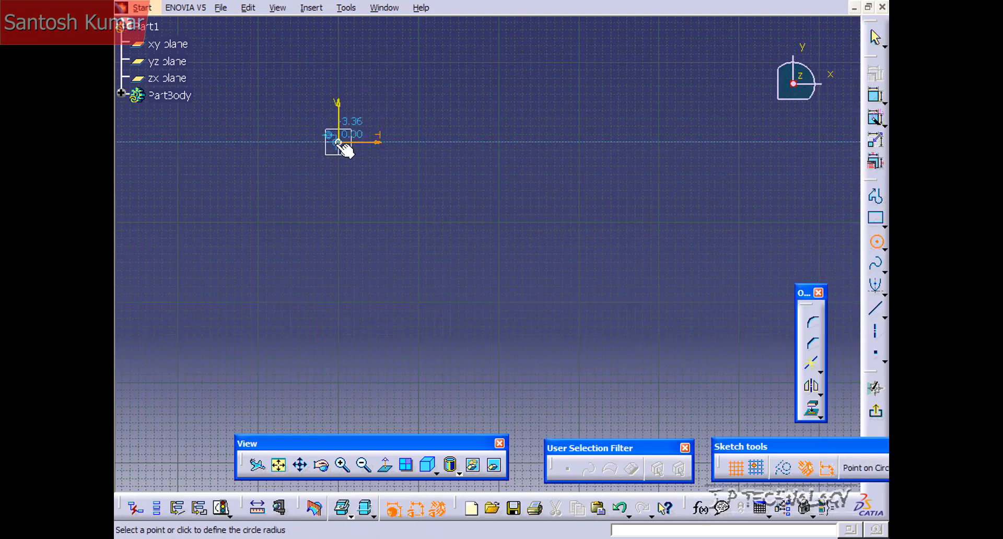
click(380, 174)
Dimension the circle on the xy plane with a diameter of 100 mm and exit the sketch.
click(876, 118)
click(517, 124)
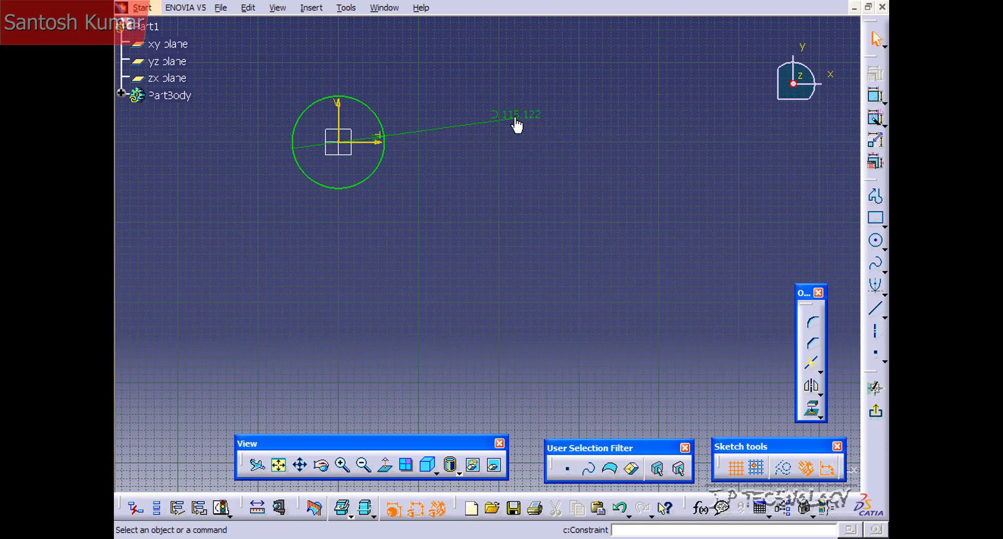
double_click(517, 122)
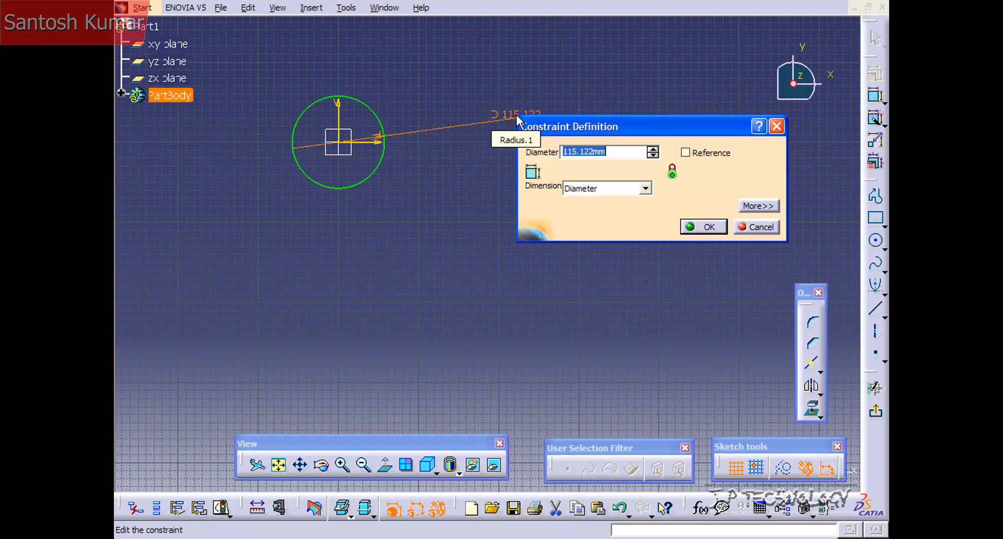
text(100)
key(Return)
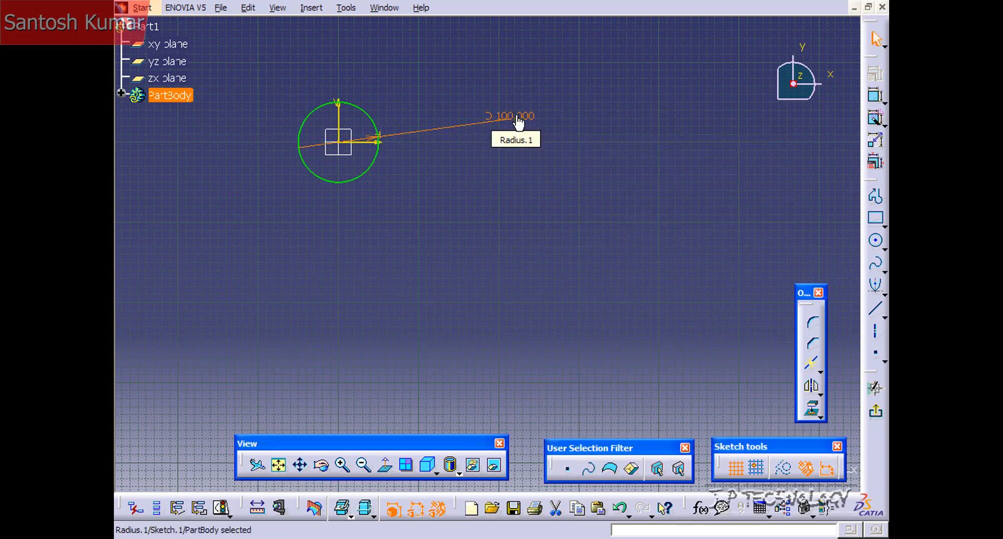
click(876, 412)
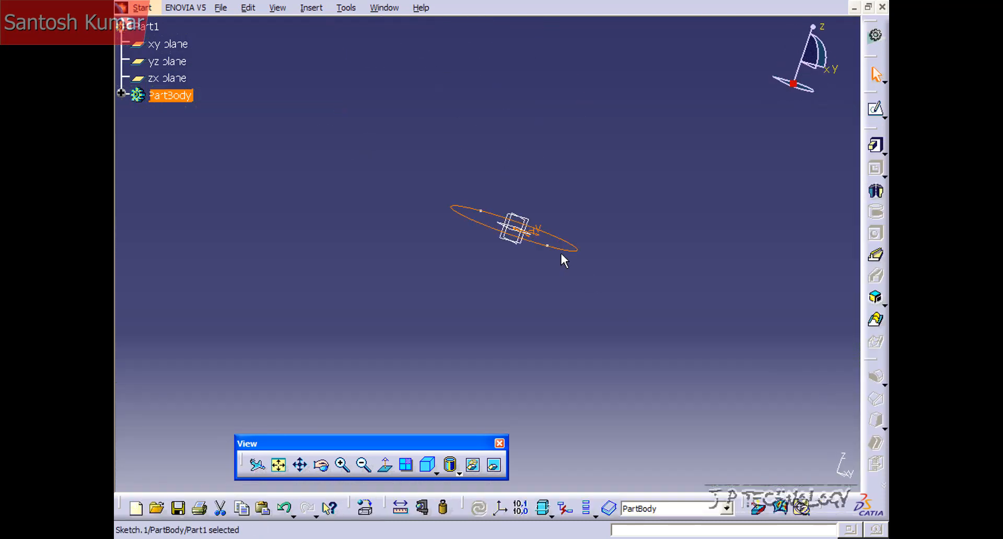
Start a sketch on the first offset plane and draw an origin-centred circle about 199 mm in diameter.
click(549, 223)
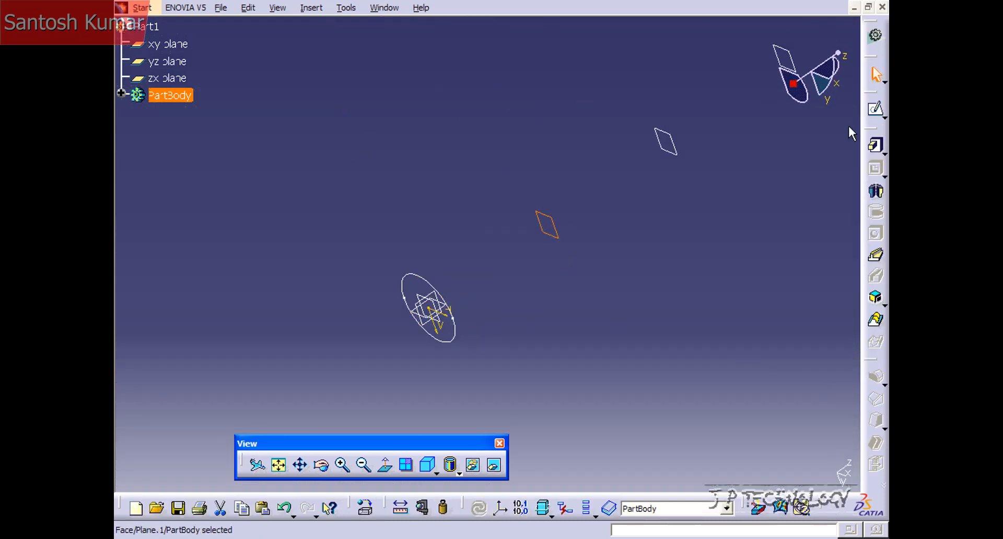
click(876, 108)
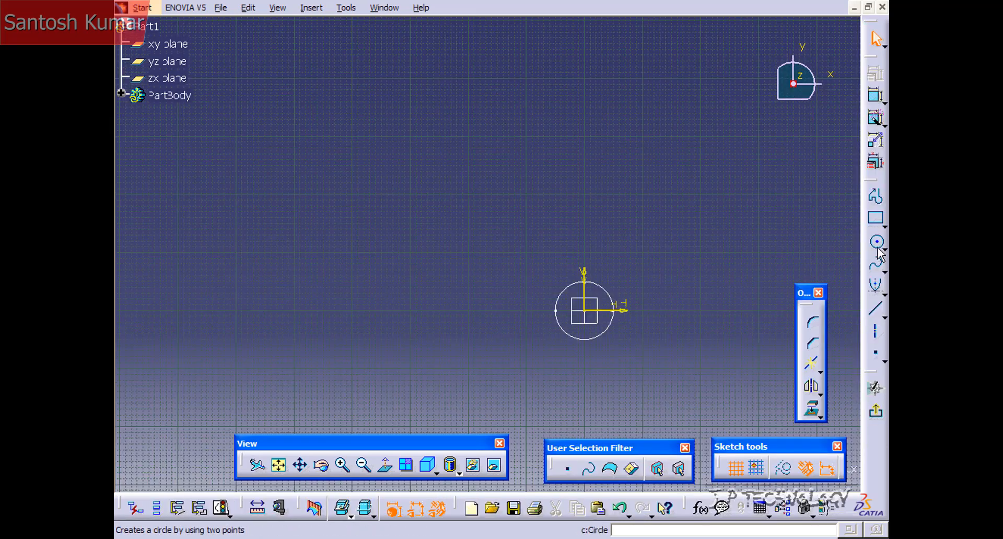
click(876, 242)
click(586, 311)
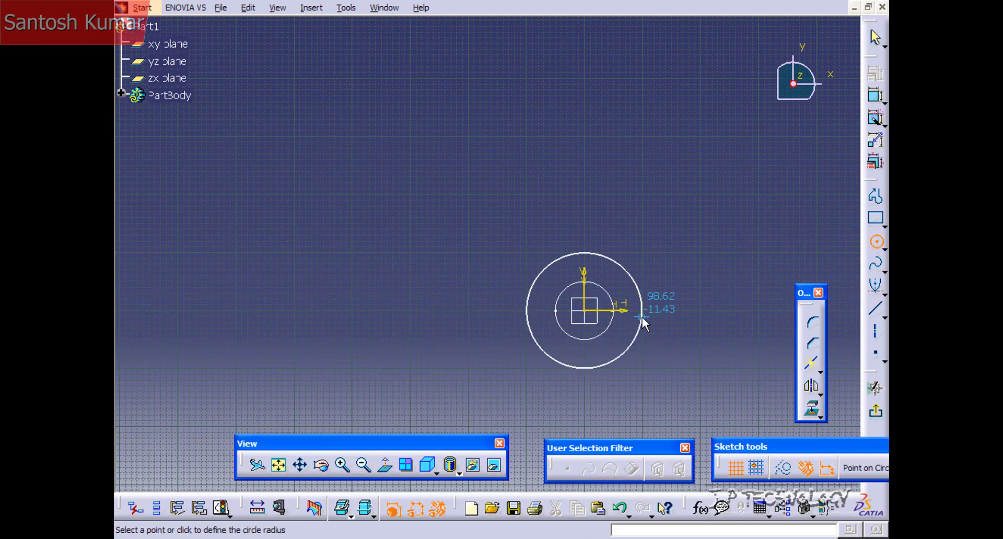
click(642, 320)
Dimension the circle on the first offset plane with a diameter of 200 mm and exit the sketch.
click(878, 103)
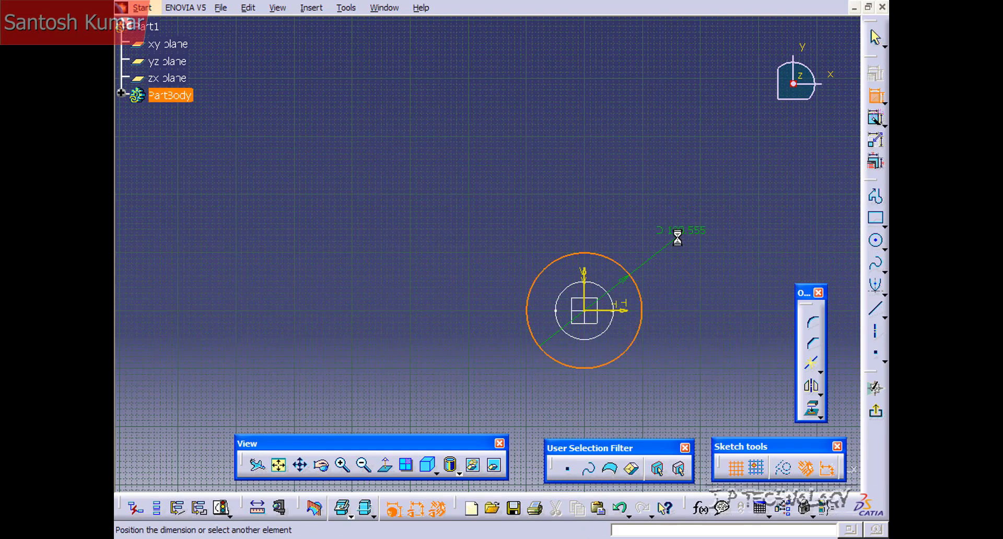
click(673, 233)
double_click(680, 234)
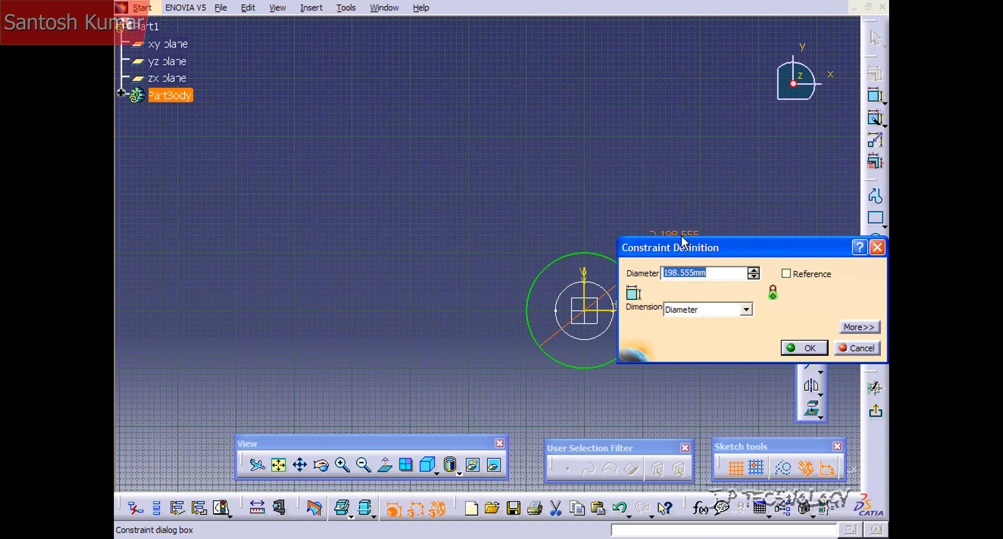
text(200)
key(Return)
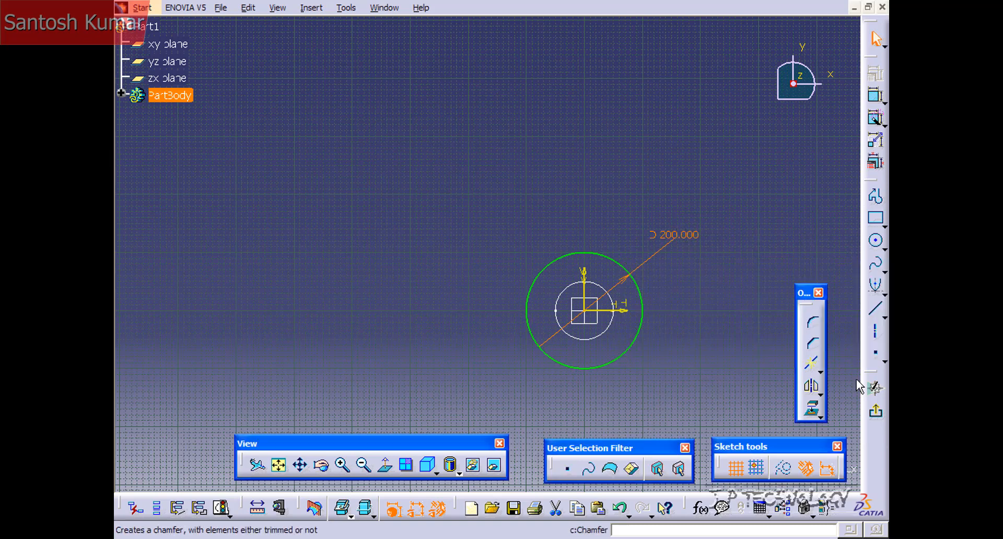
click(874, 388)
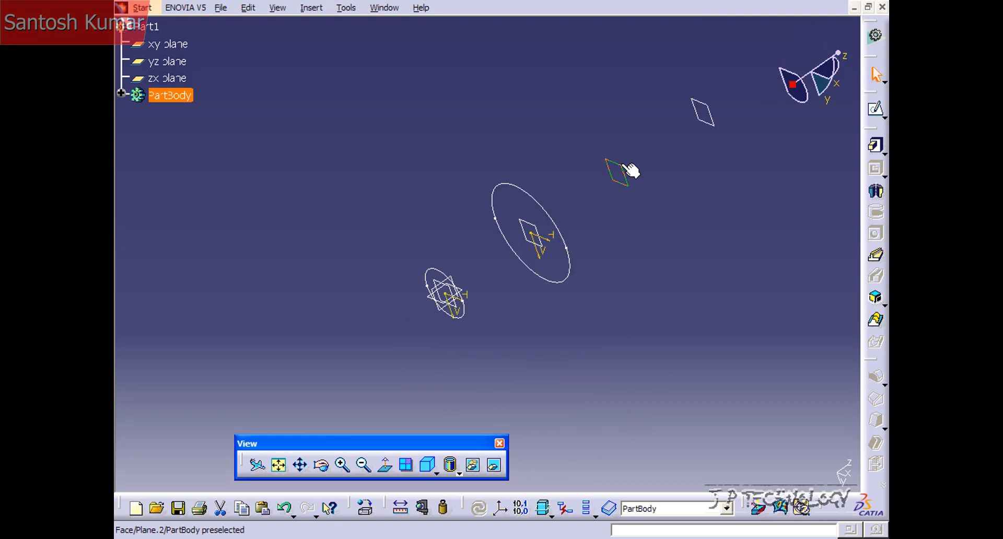
Start a sketch on the second offset plane and draw an origin-centred circle about 267 mm in diameter.
click(629, 169)
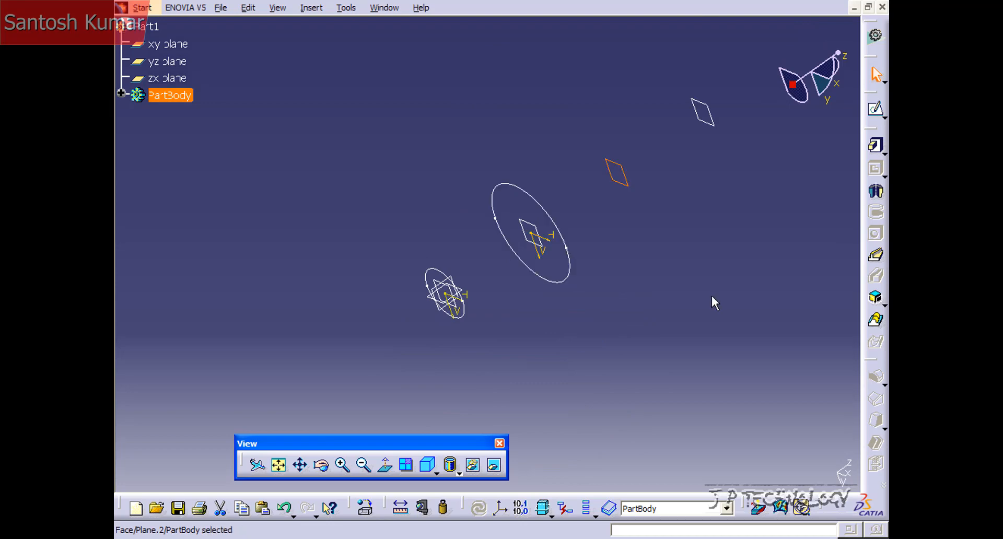
click(877, 109)
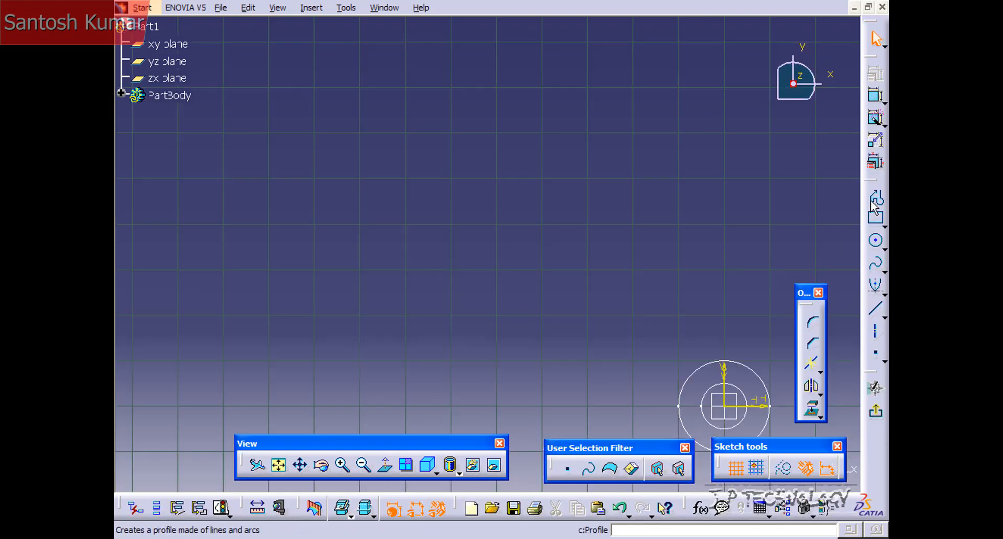
click(875, 242)
middle_drag(662, 292, 586, 180)
click(658, 302)
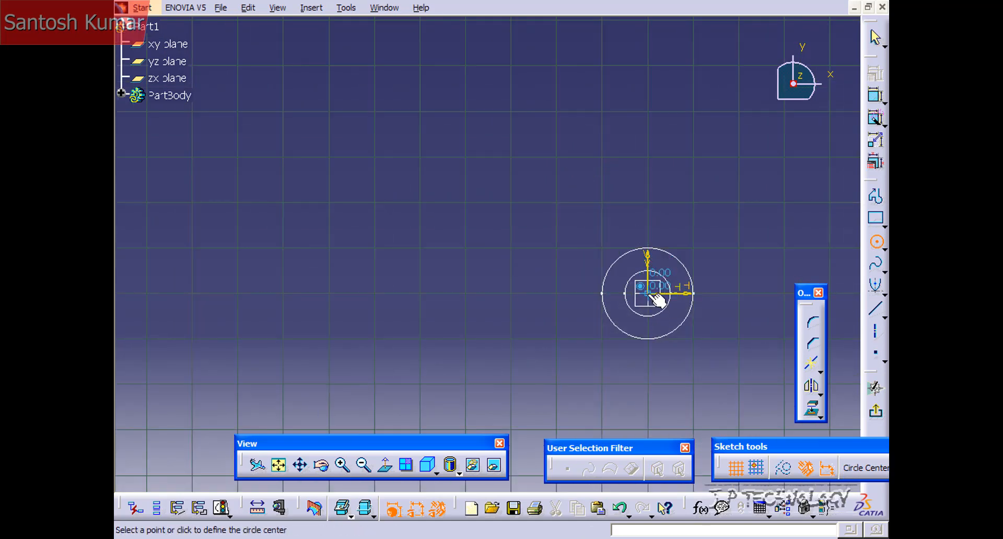
click(709, 306)
Dimension the circle on the second offset plane with a diameter of 80 mm and exit the sketch.
click(876, 94)
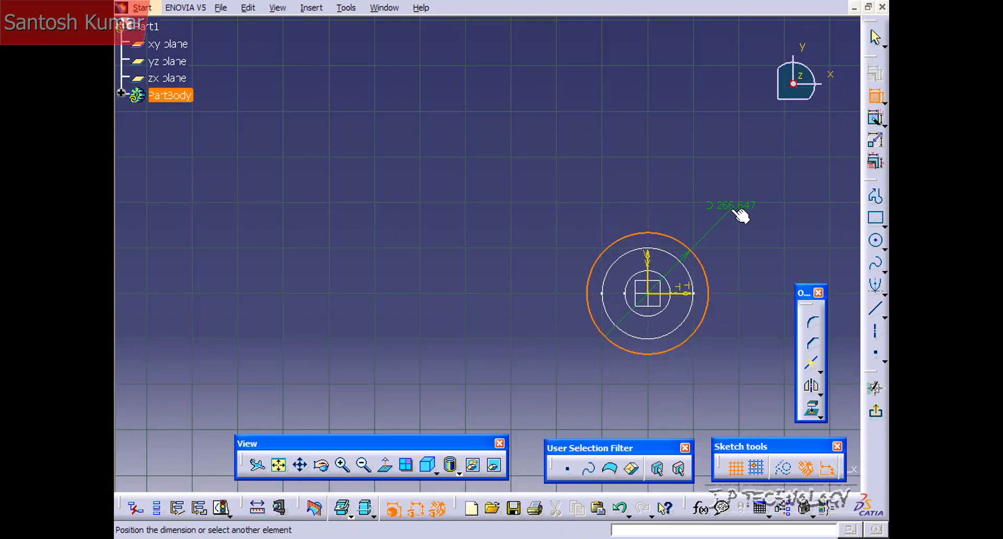
click(733, 214)
double_click(732, 209)
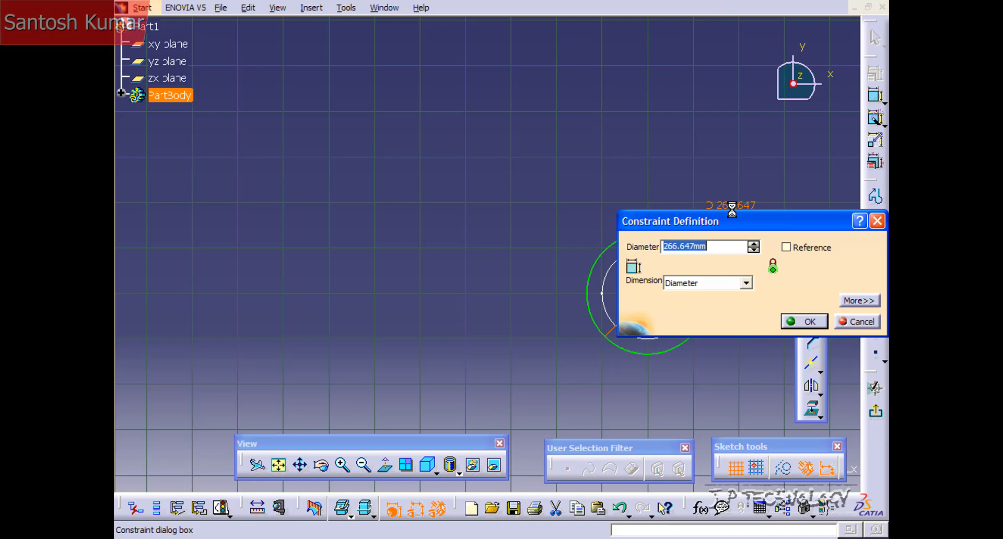
text(80)
key(Return)
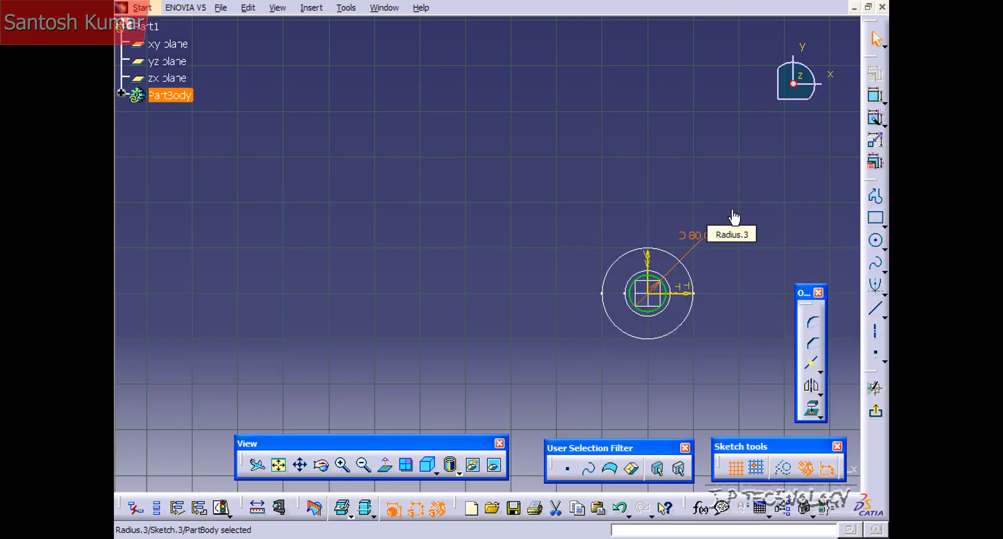
click(882, 385)
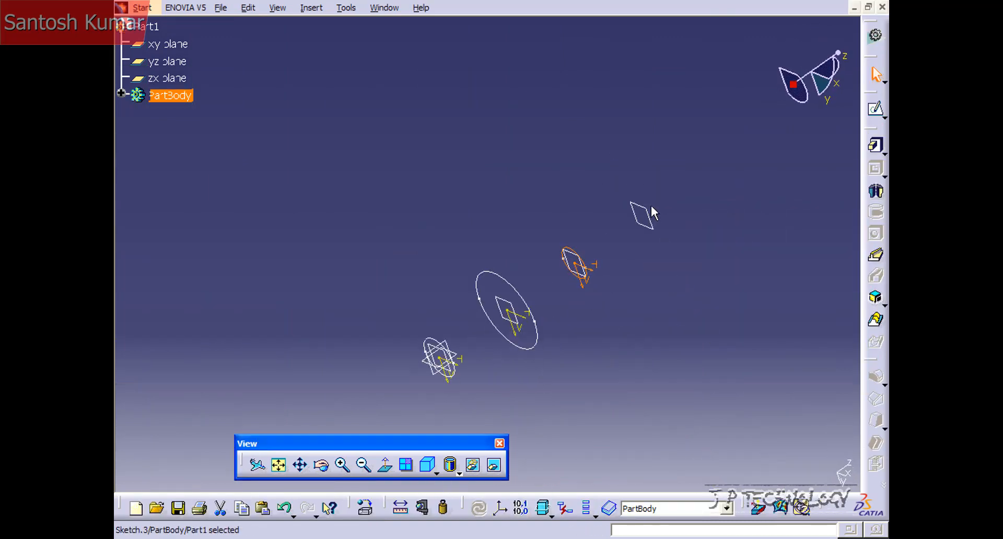
Start a sketch on the third offset plane and draw an origin-centred circle about 367 mm in diameter.
click(648, 215)
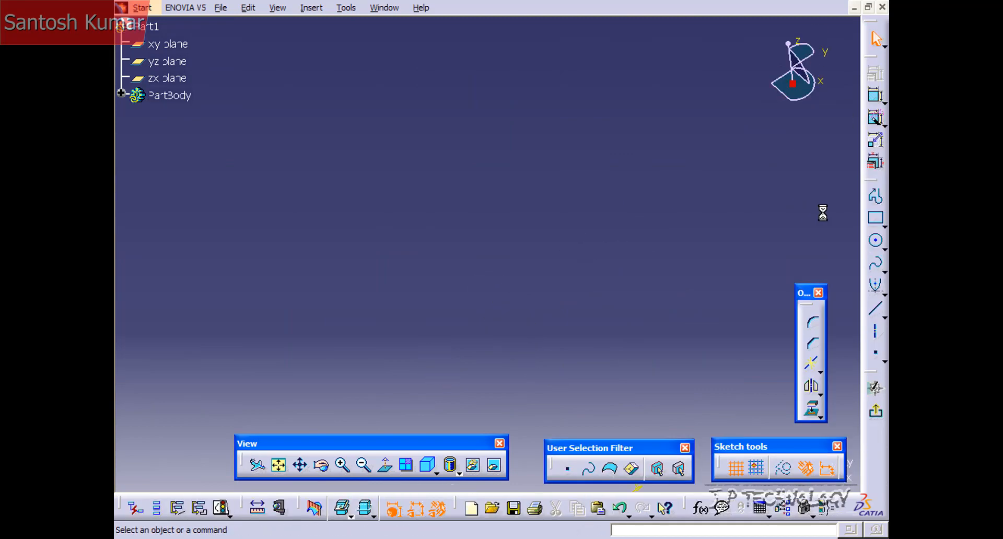
click(874, 240)
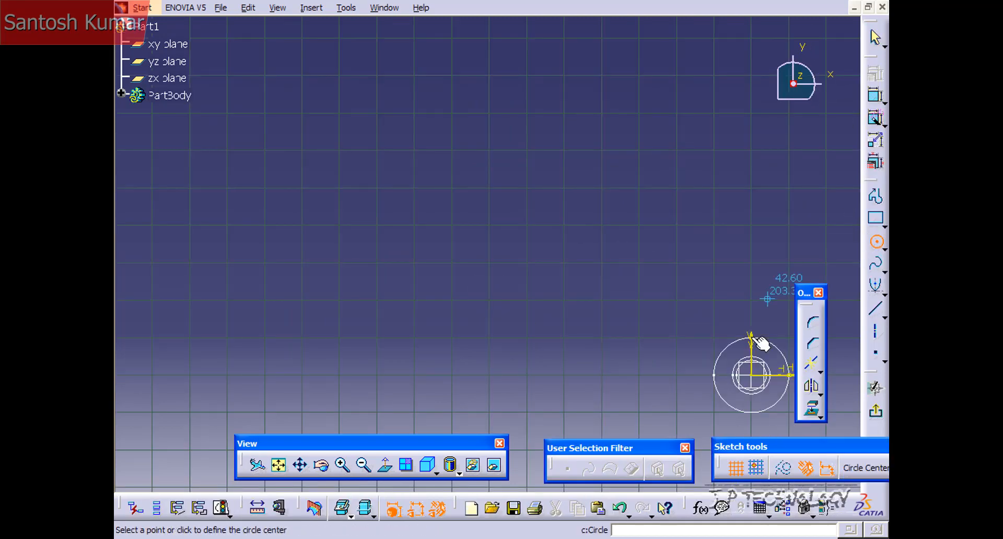
click(751, 374)
click(695, 335)
Dimension the circle on the third offset plane with a diameter of 50 mm and exit the sketch.
click(876, 95)
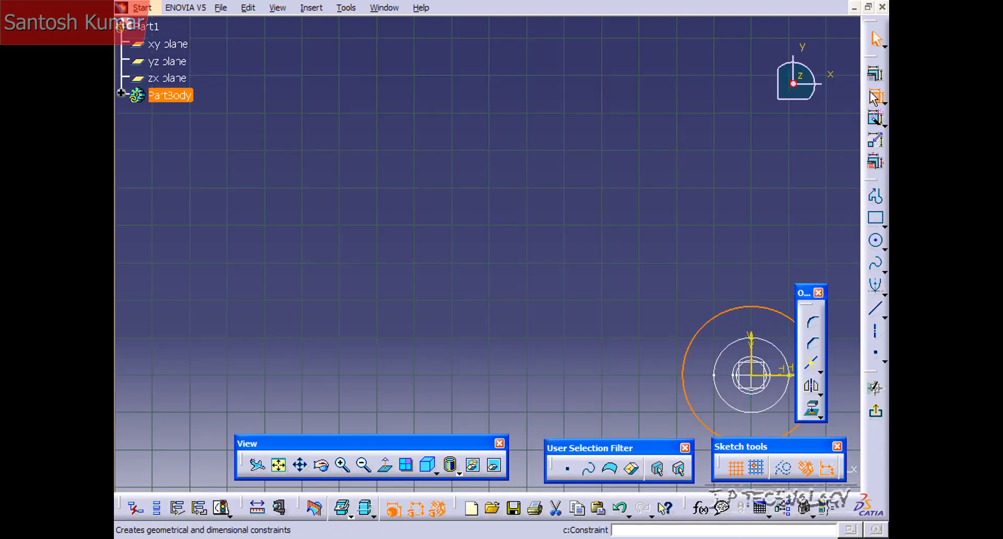
click(650, 300)
double_click(640, 300)
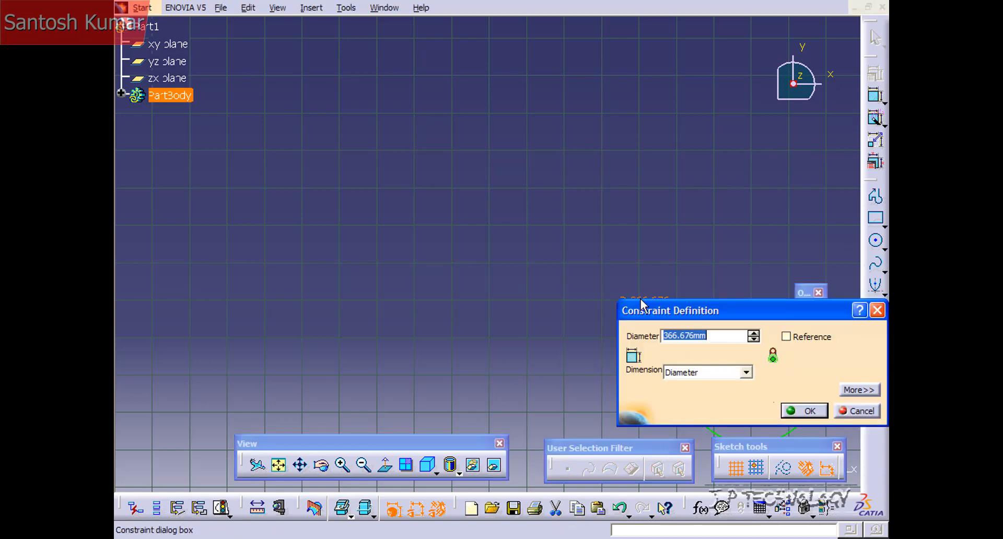
text(50)
key(Return)
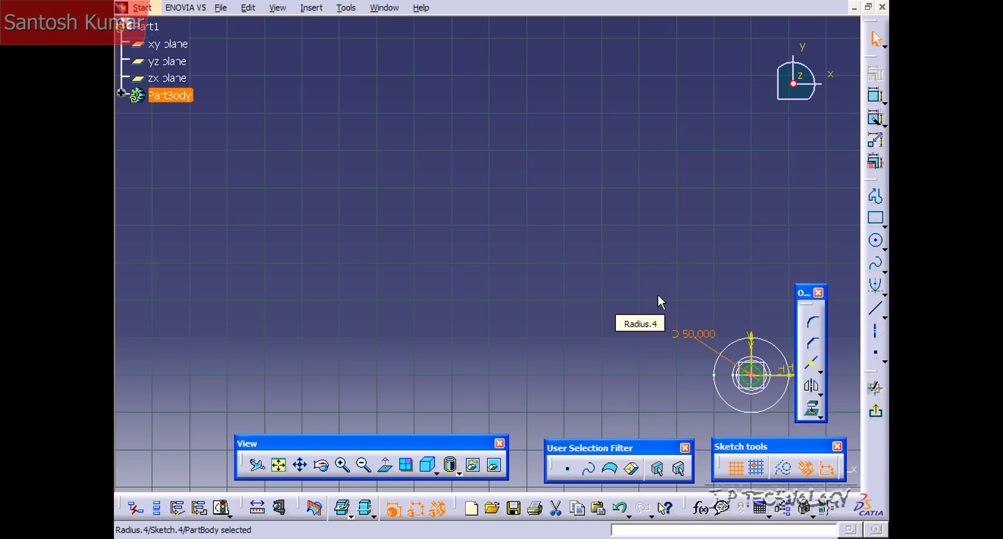
click(875, 412)
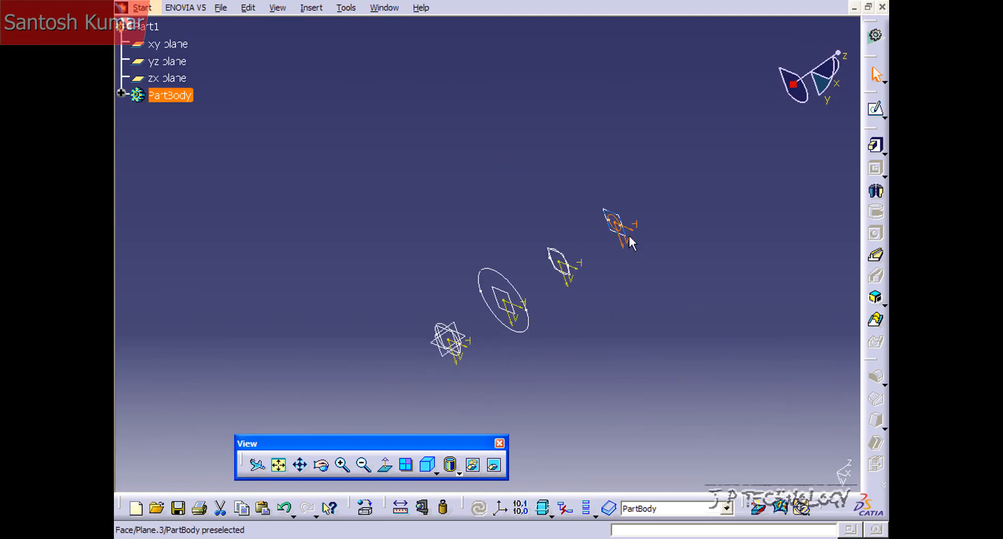
Start a Multi-sections Solid and select the four circle sketches as sections in order, from the xy plane to the third offset plane.
middle_drag(544, 383, 542, 324)
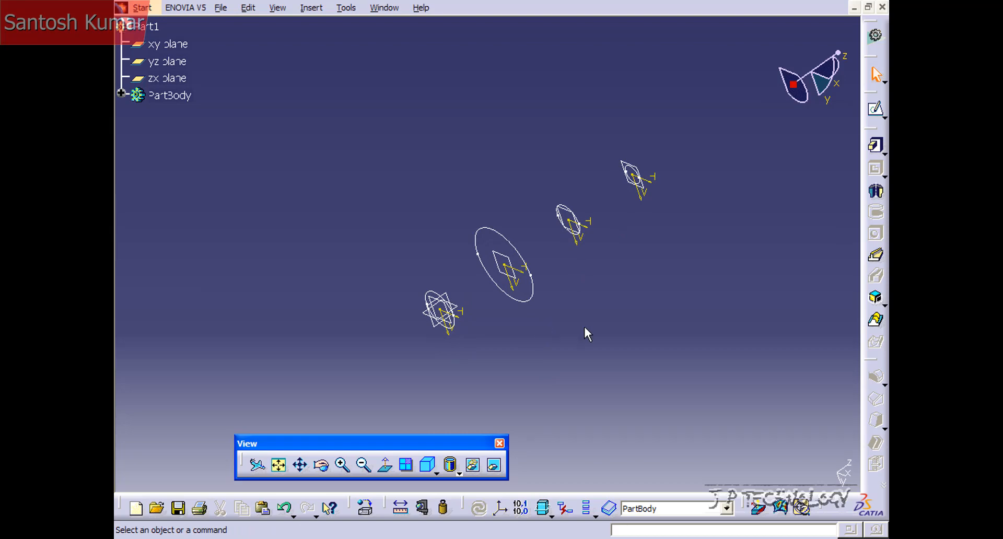
click(872, 323)
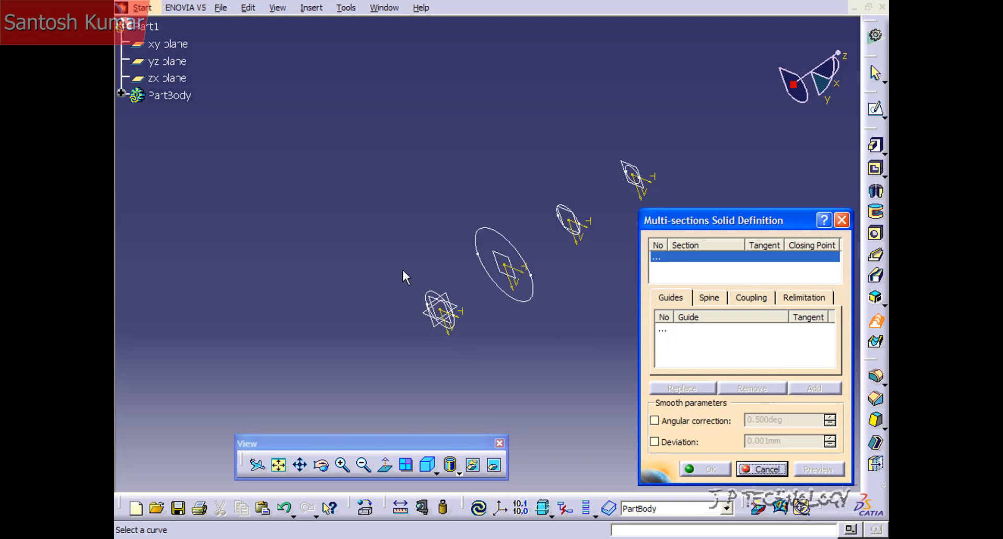
click(439, 298)
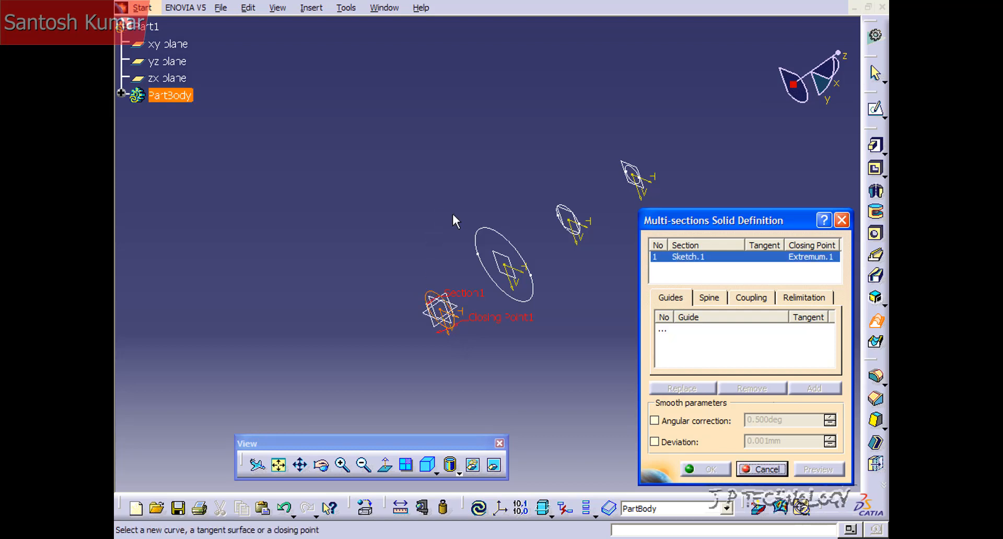
click(481, 230)
click(573, 218)
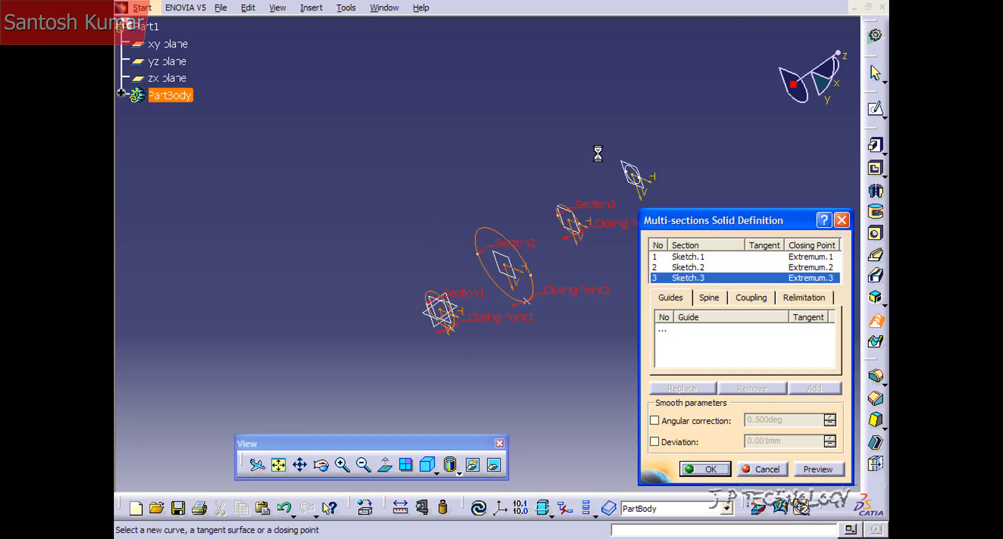
click(635, 175)
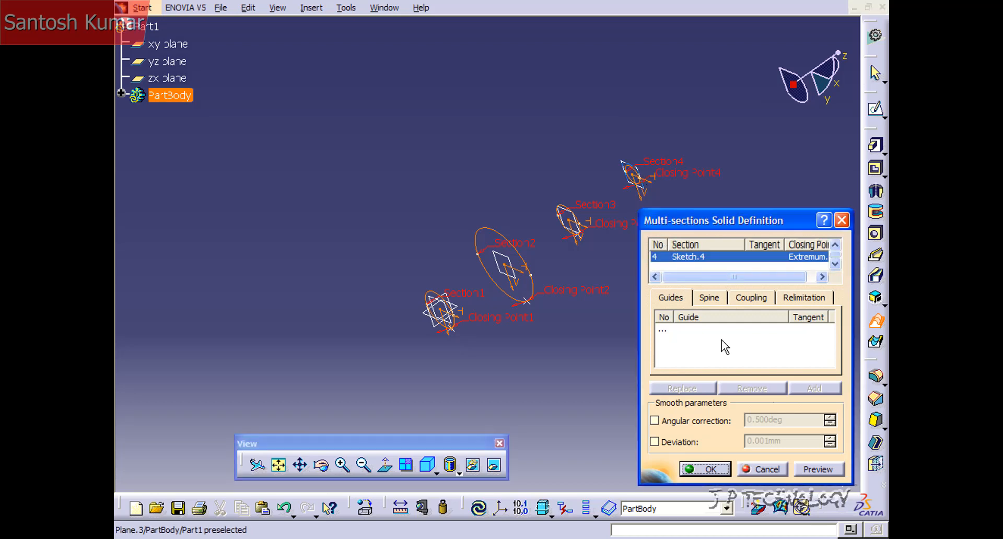
Preview the multi-sections solid through the four circular sections, inspect its shape and create it.
click(819, 469)
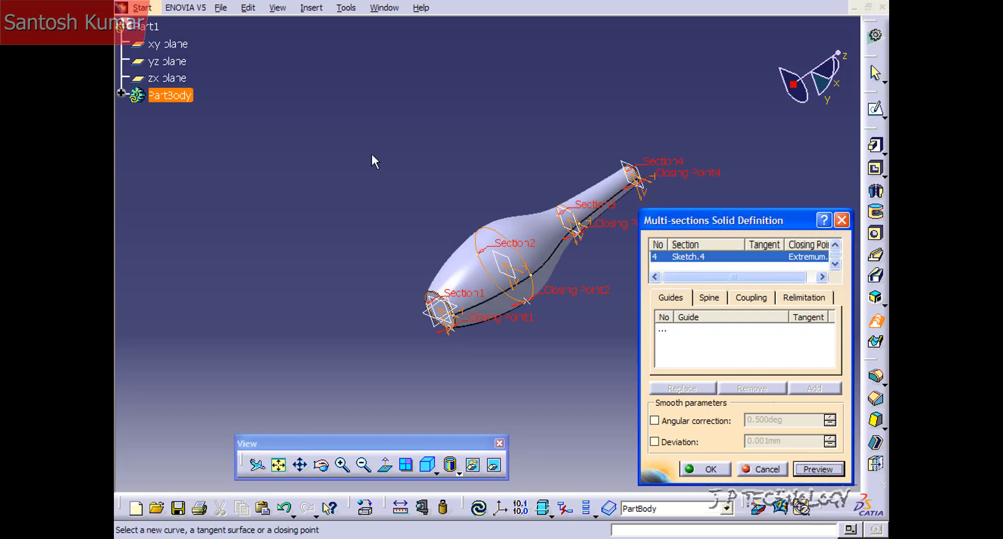
middle_drag(372, 159, 361, 189)
middle_click(531, 278)
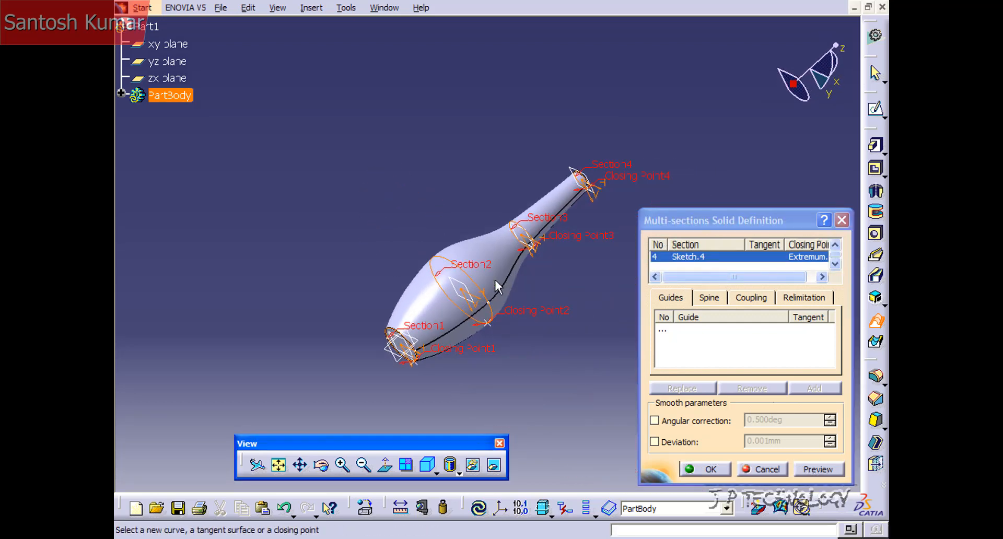
middle_drag(495, 281, 601, 368)
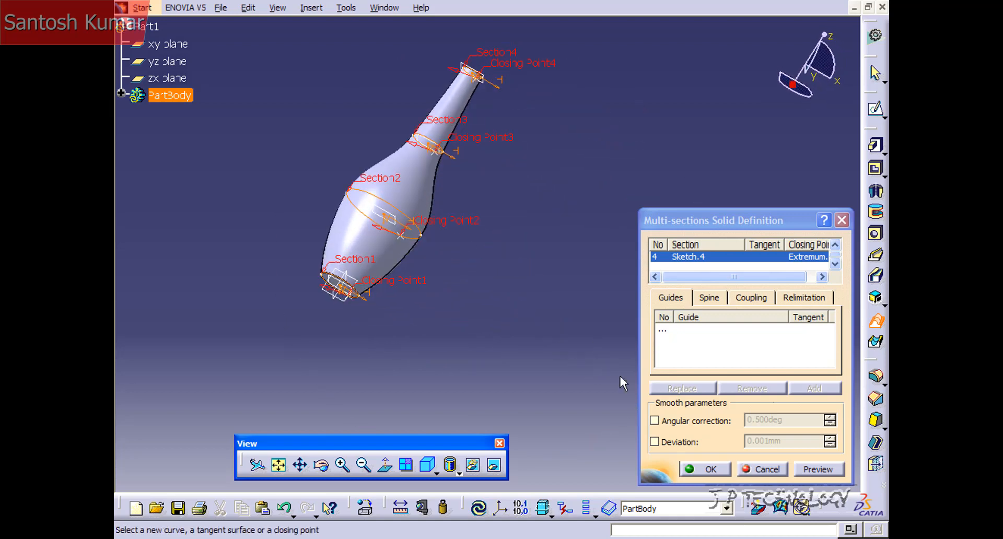
click(716, 469)
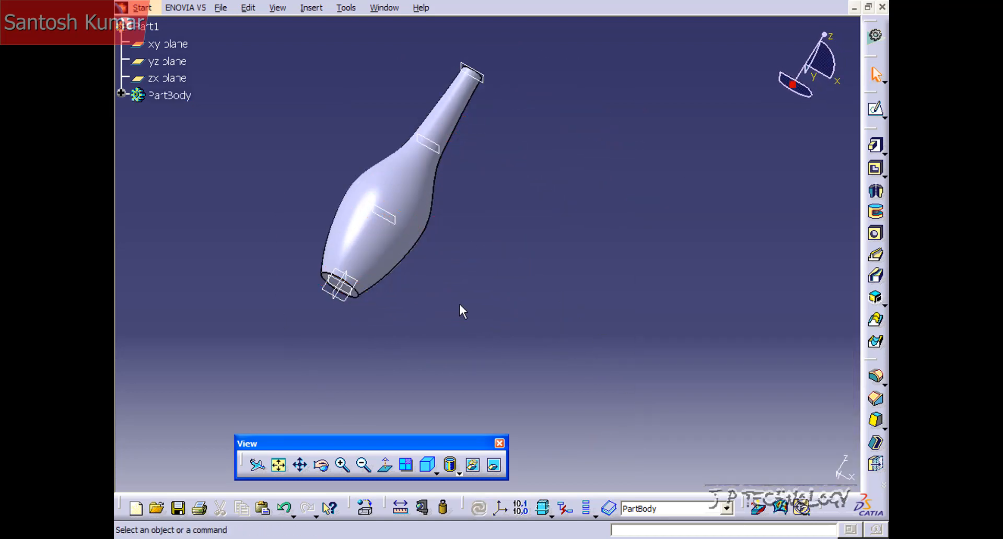
Edit Sketch.2 under the multi-sections solid, set its circle's diameter to 300 mm and exit the sketch.
middle_drag(459, 303, 334, 367)
middle_drag(486, 191, 410, 251)
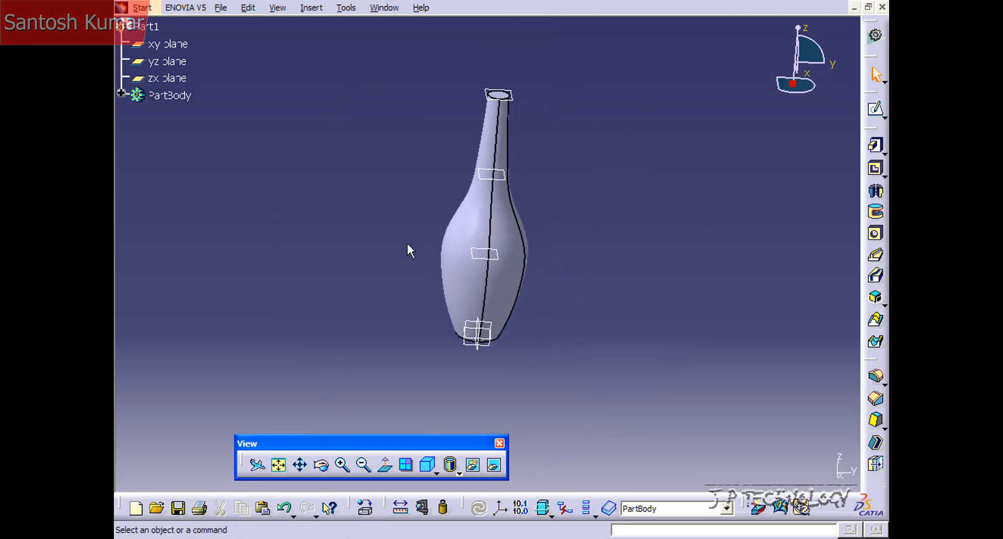
click(121, 94)
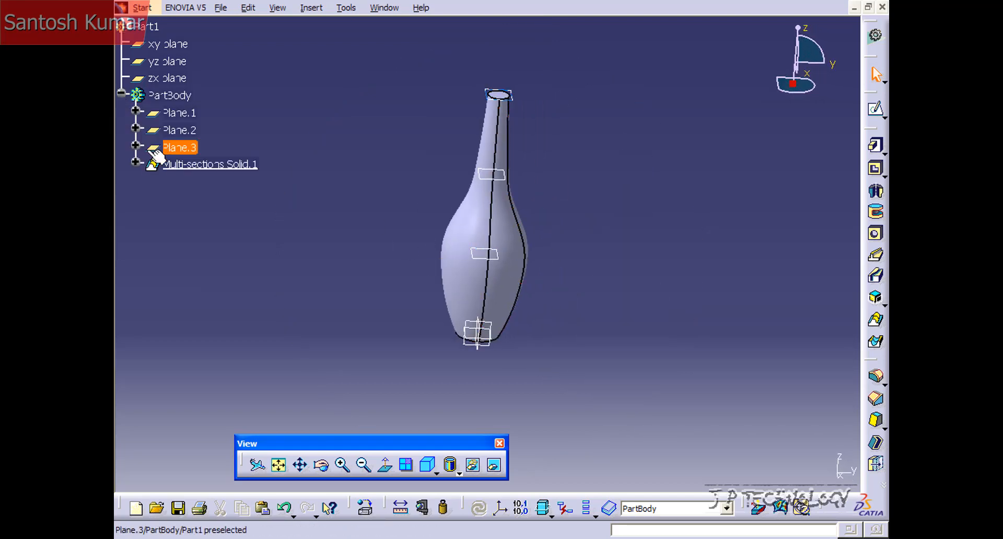
click(136, 163)
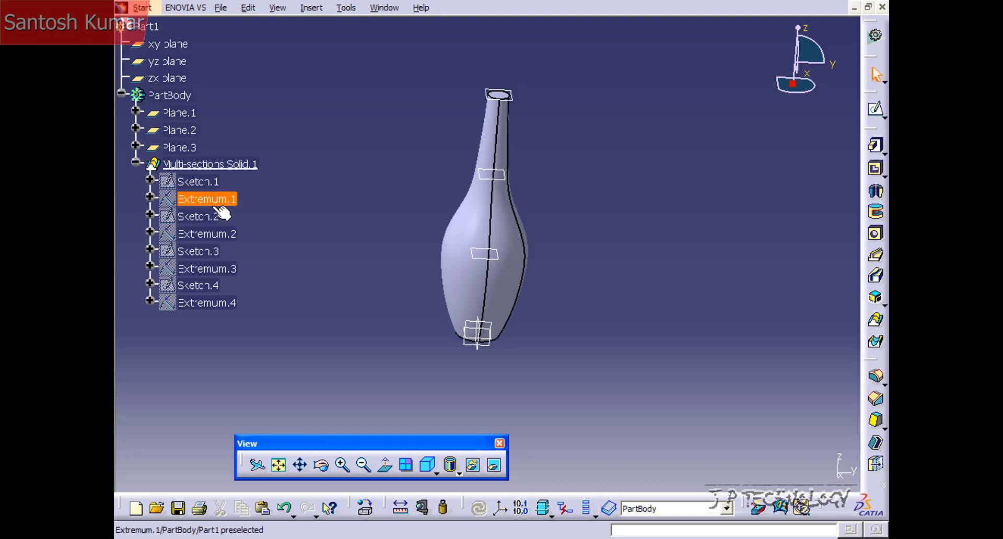
double_click(211, 215)
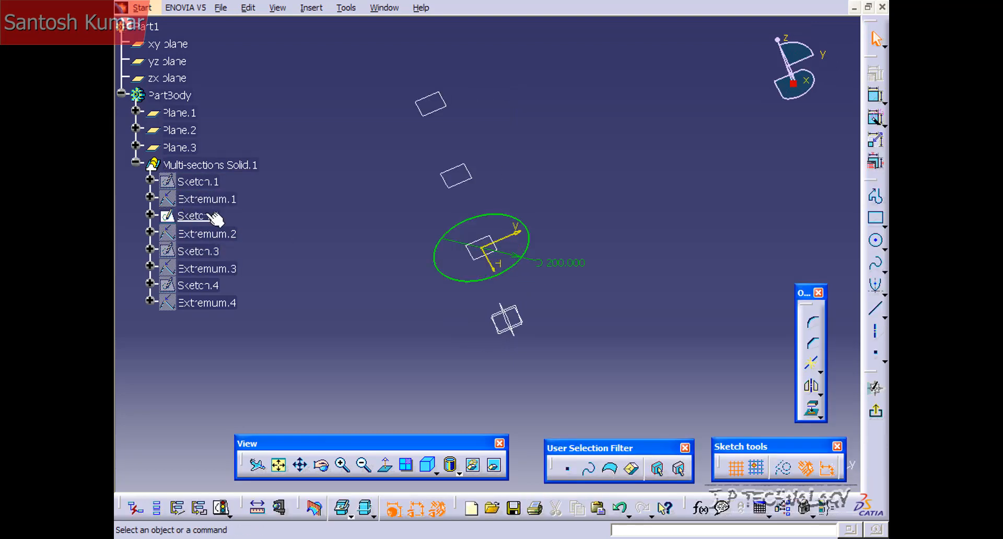
double_click(543, 202)
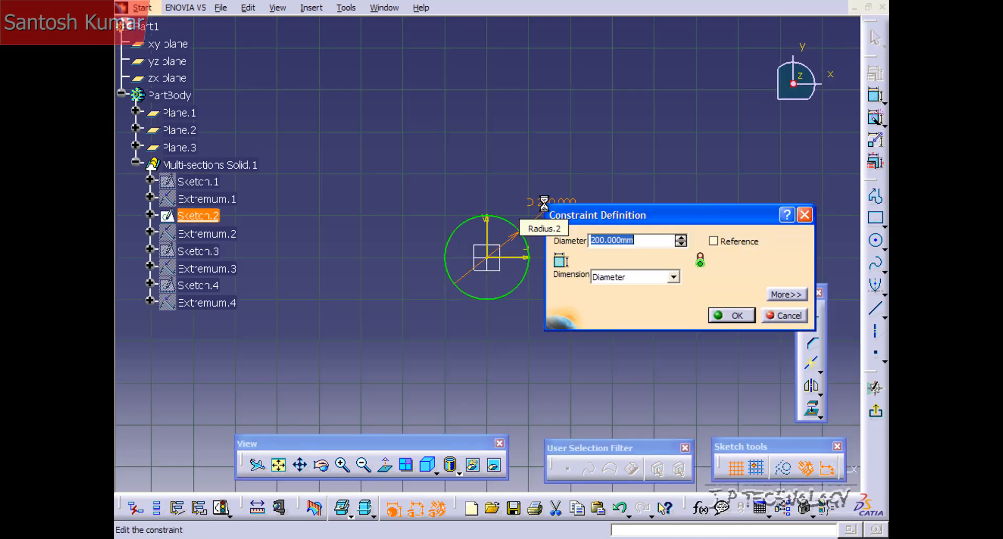
text(300)
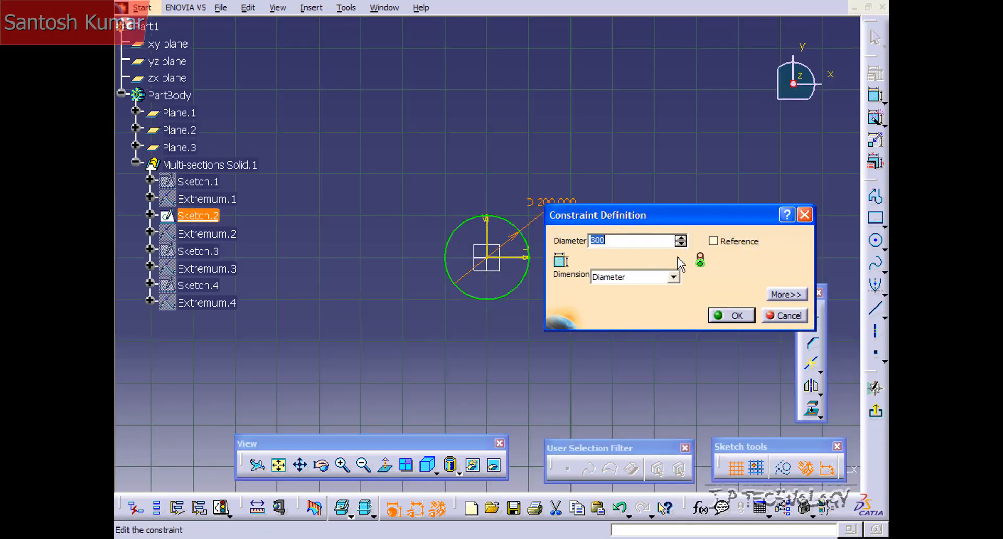
click(720, 317)
click(879, 415)
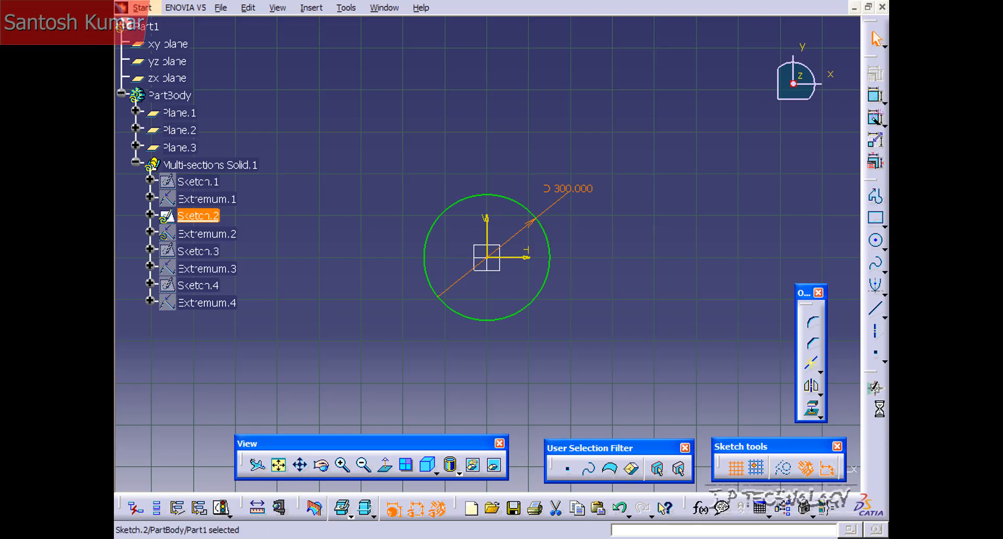
Examine the shape of the updated multi-sections solid from several angles.
middle_drag(534, 284, 700, 246)
middle_drag(575, 298, 751, 371)
middle_click(750, 370)
middle_drag(499, 222, 705, 372)
middle_drag(581, 260, 116, 206)
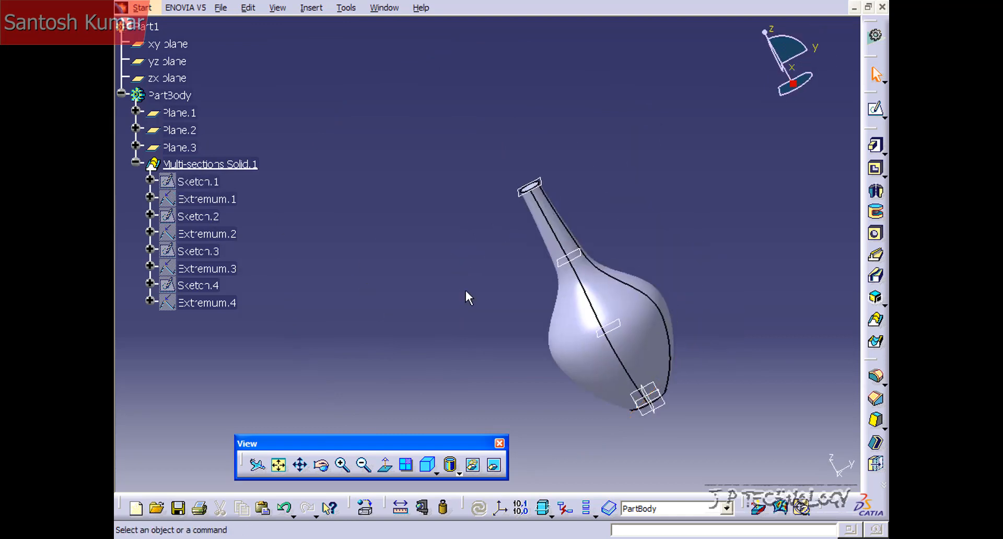
middle_drag(514, 296, 402, 219)
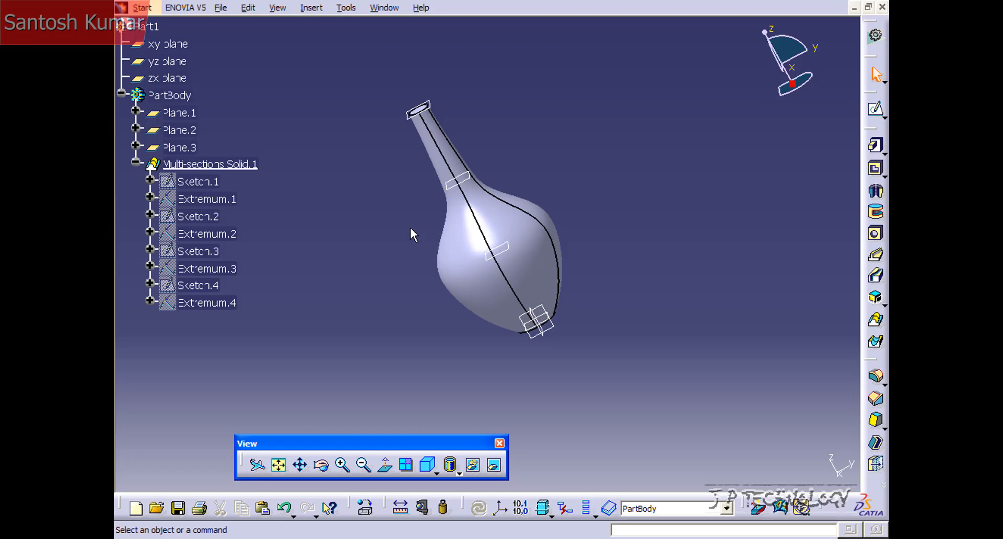
Replace the circle in Sketch.1 with a rectangle around the origin, exit the sketch and close the update diagnosis.
double_click(194, 183)
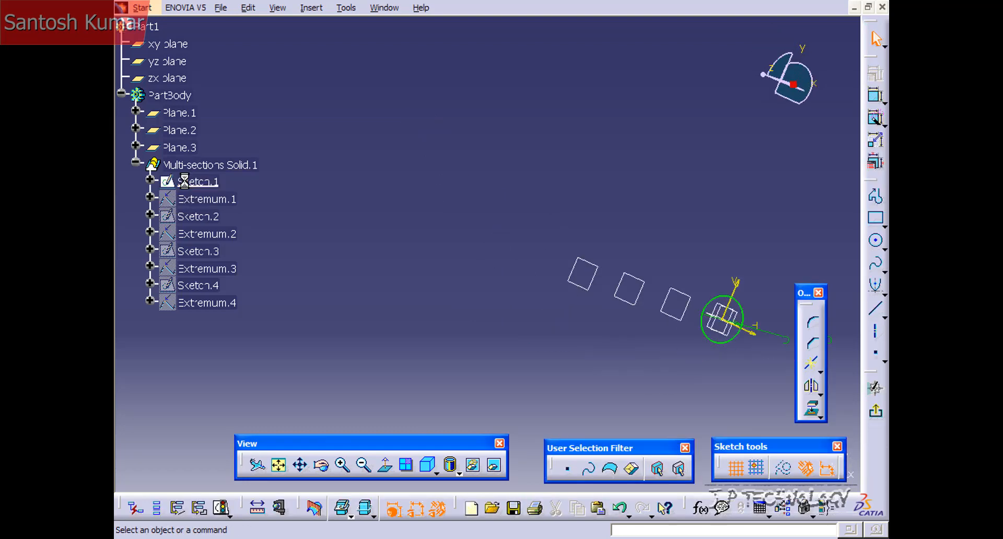
click(753, 207)
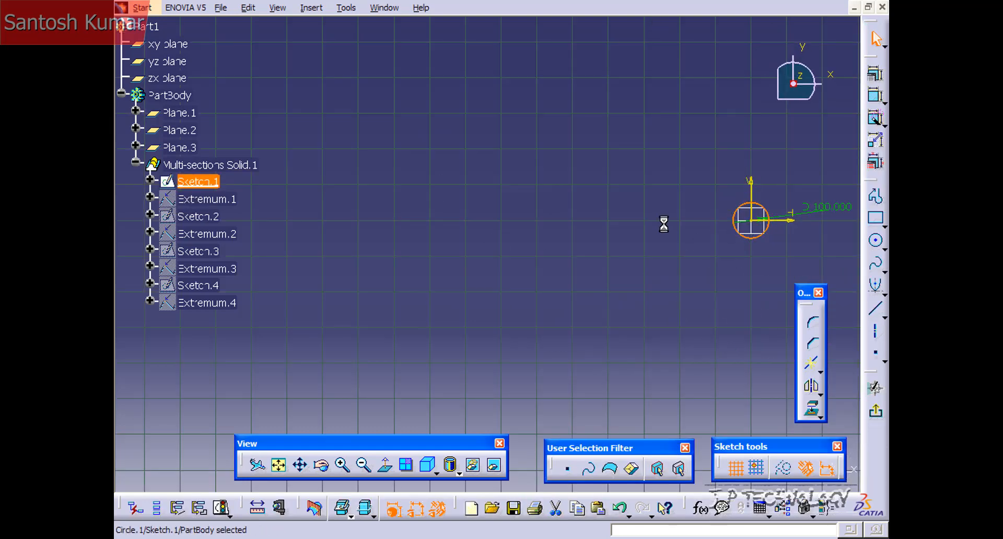
key(Delete)
click(877, 218)
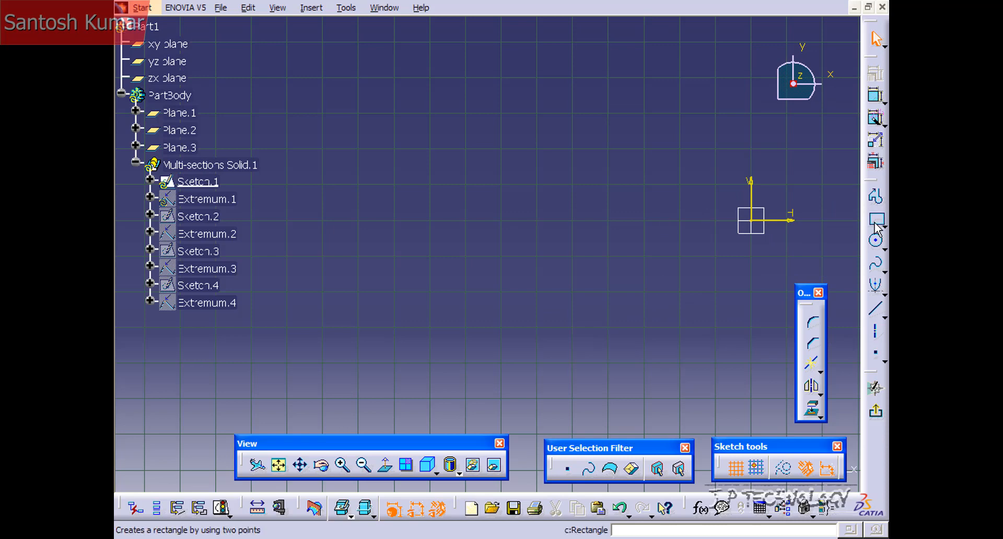
click(748, 217)
click(771, 240)
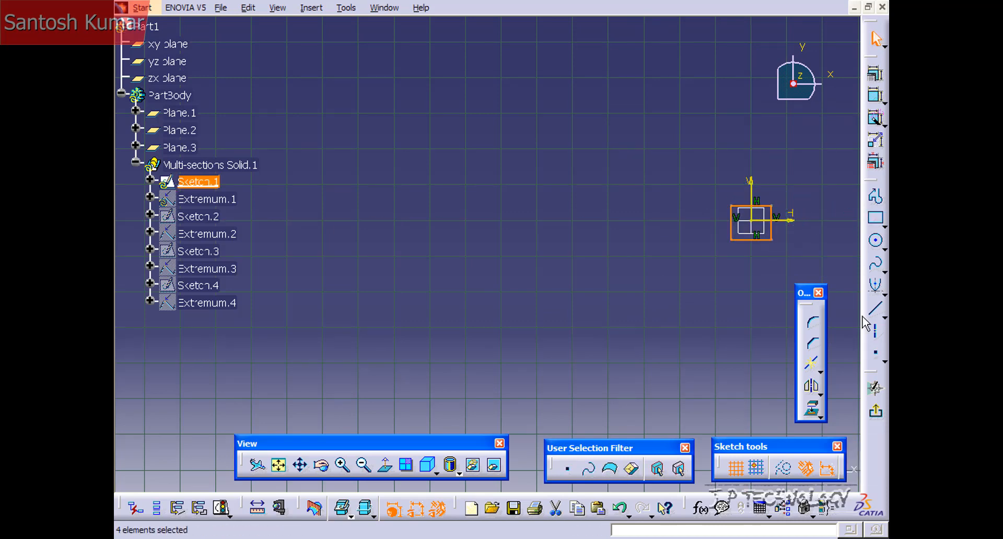
click(876, 412)
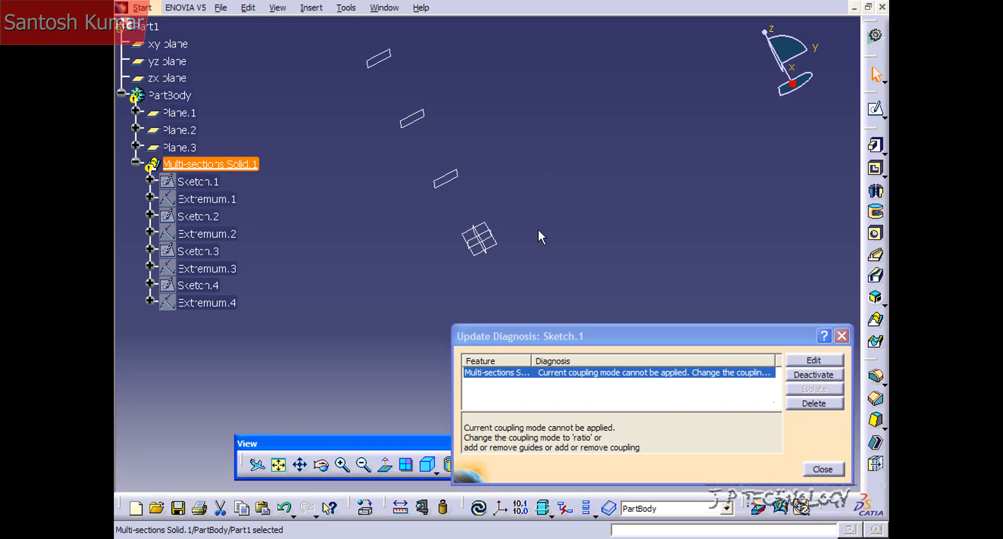
click(823, 470)
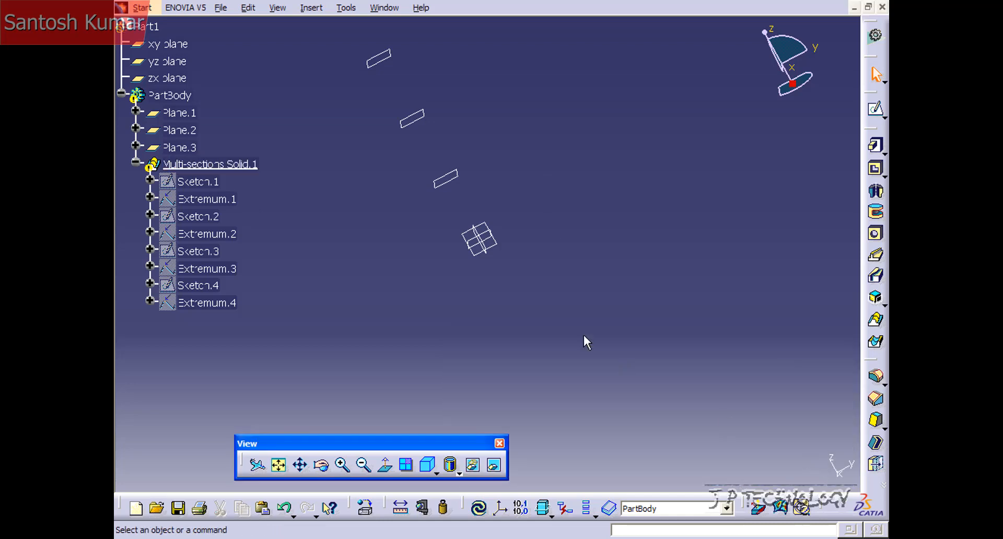
Replace the circle in Sketch.2 with a wide rectangle at the origin, exit the sketch and close the update diagnosis.
double_click(171, 215)
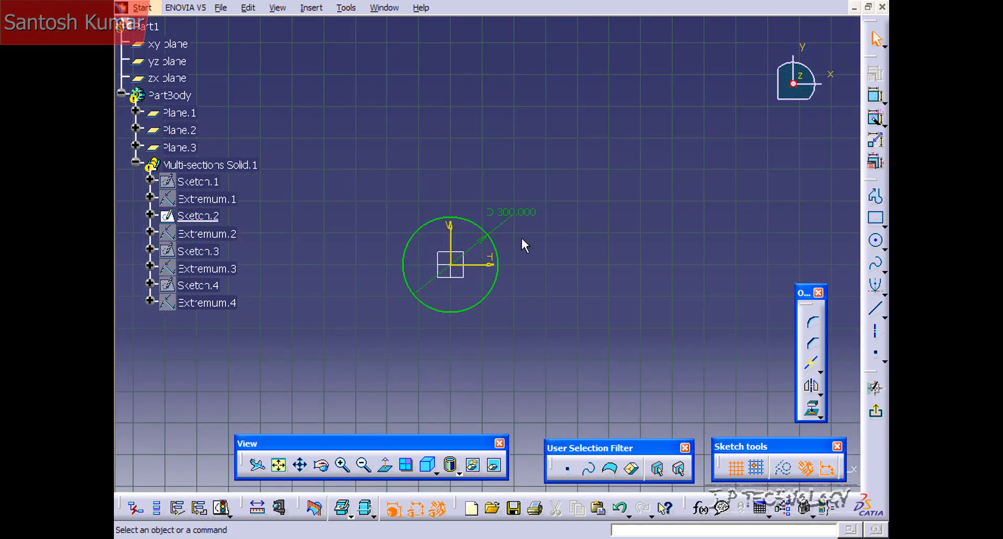
click(486, 230)
key(Delete)
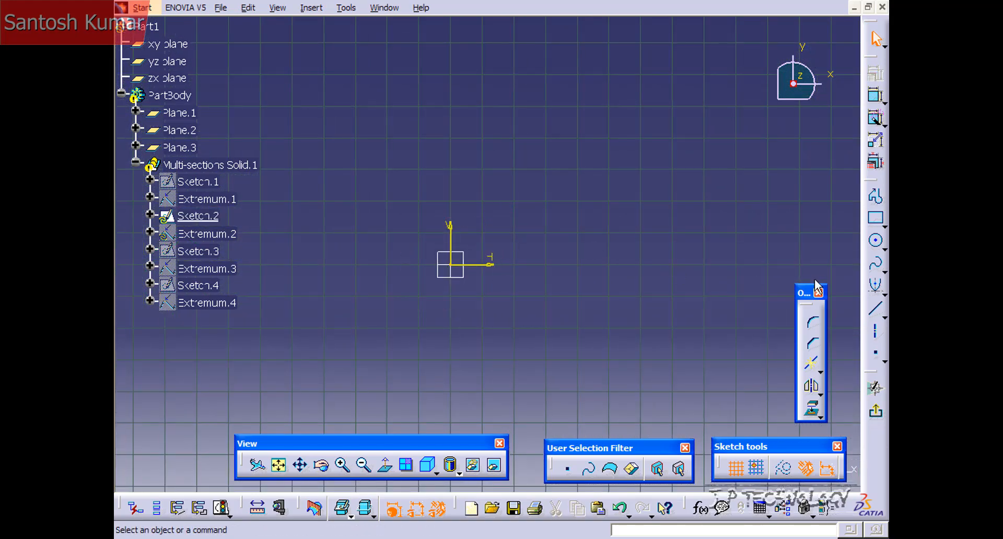
click(877, 220)
click(421, 253)
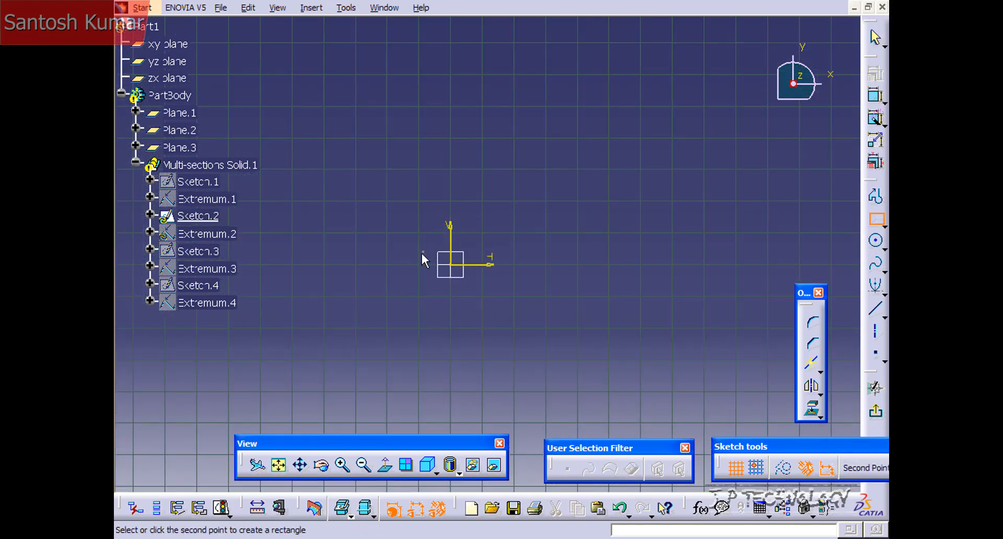
click(502, 259)
click(876, 411)
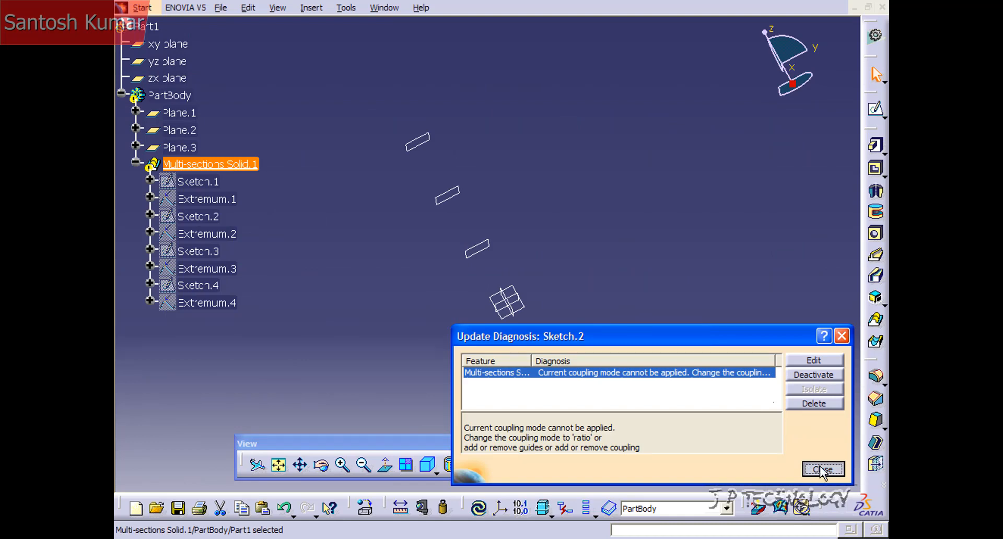
click(824, 470)
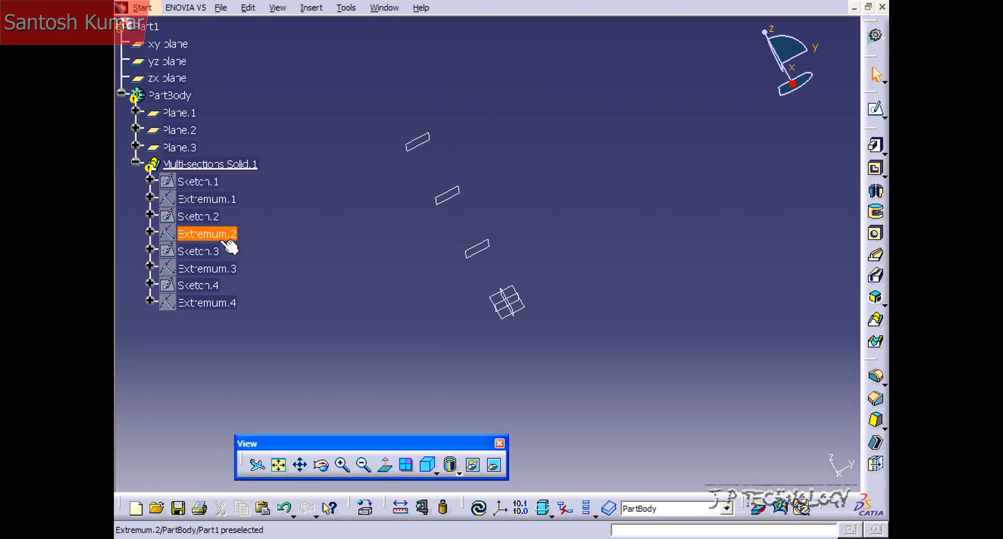
Replace the circle in Sketch.3 with a small rectangle around the origin, exit the sketch and close the update diagnosis.
double_click(212, 254)
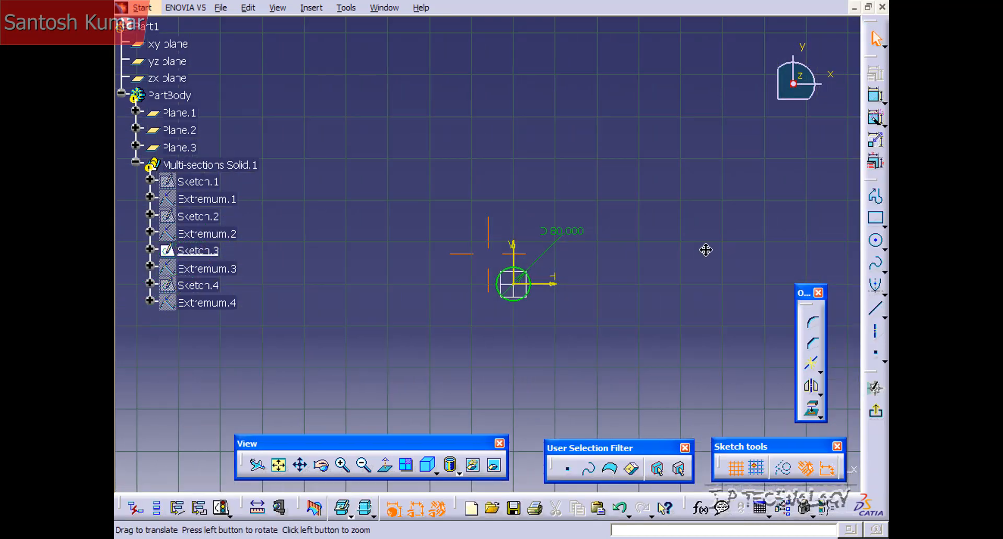
click(523, 273)
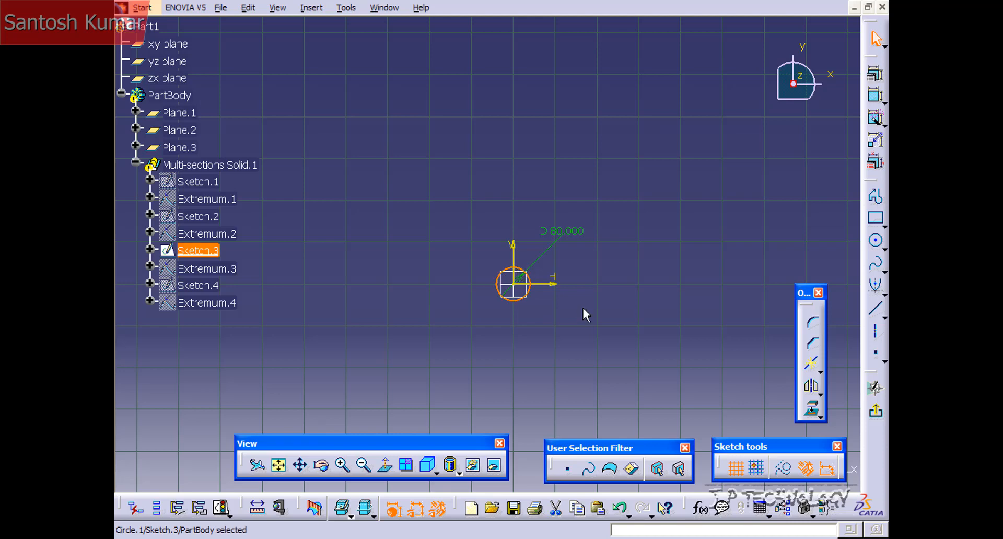
key(Delete)
click(876, 218)
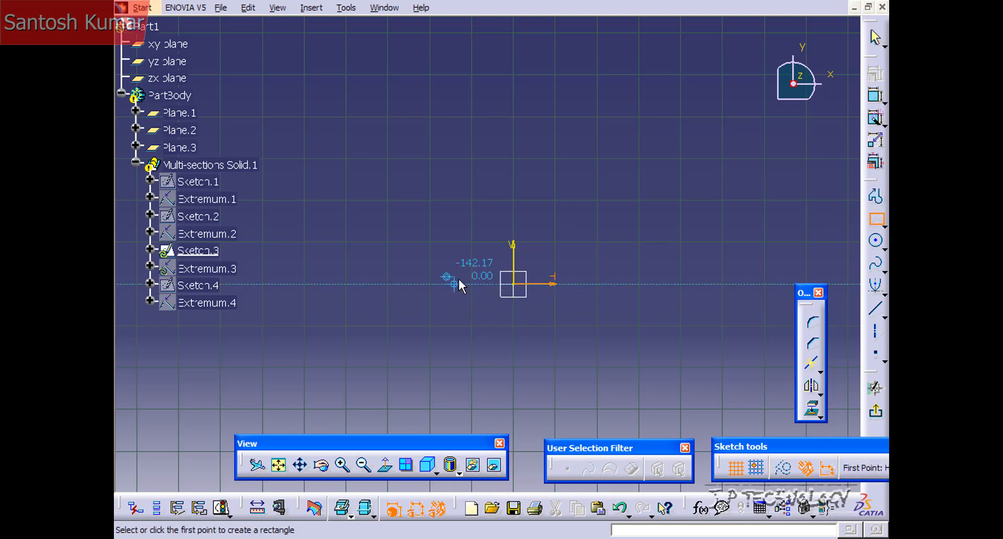
click(491, 267)
click(532, 301)
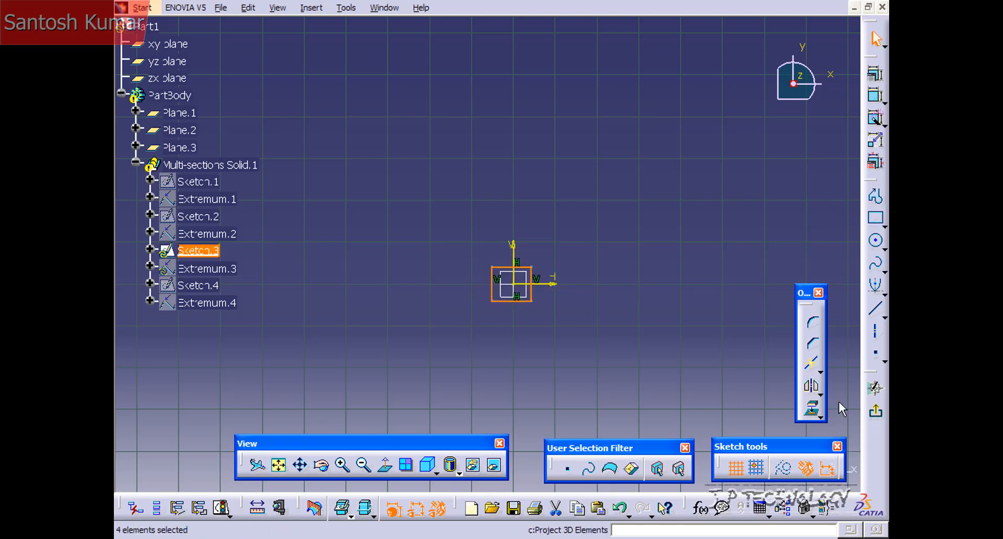
click(876, 412)
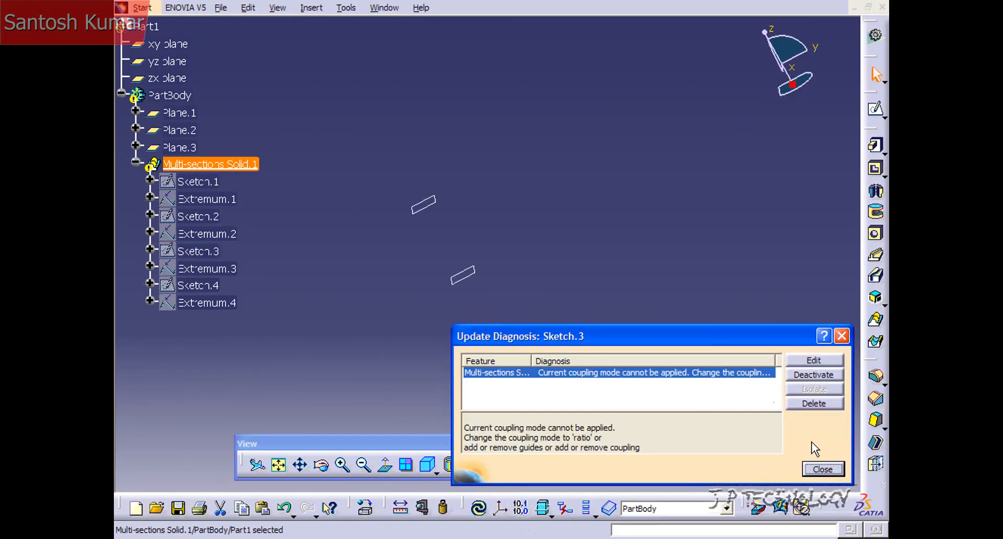
click(823, 469)
Replace the circle in Sketch.4 with a wide, flat rectangle around the origin and exit the sketch.
double_click(194, 286)
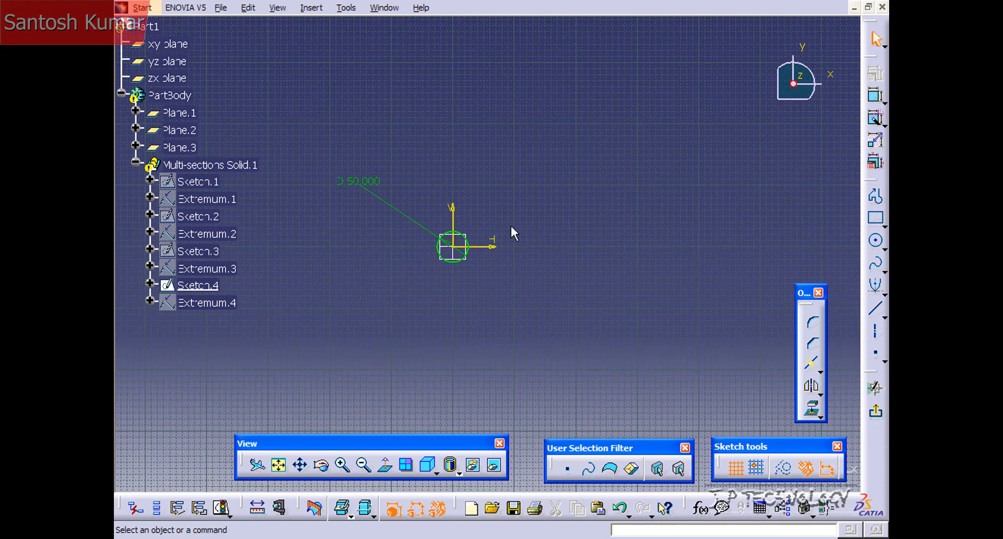
click(461, 234)
key(Delete)
click(876, 218)
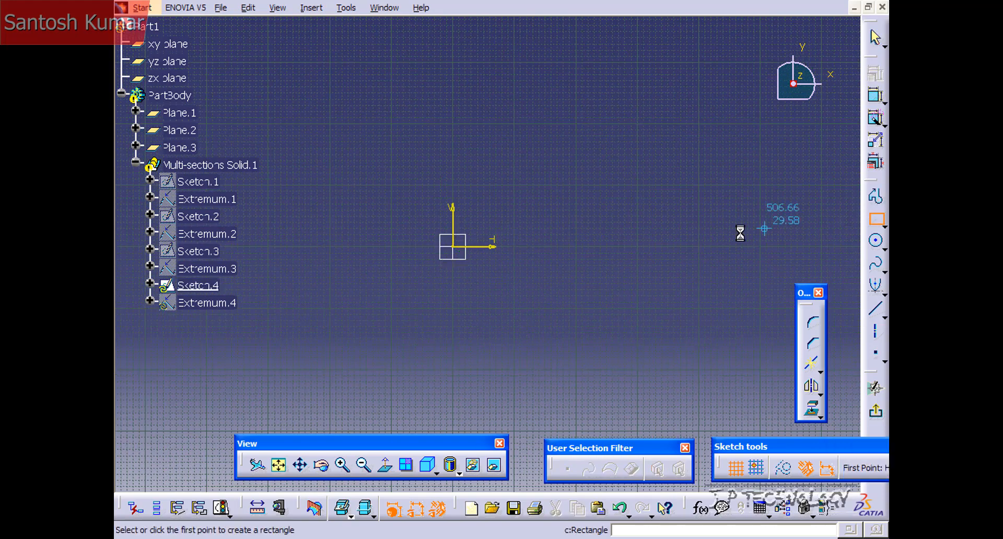
click(427, 240)
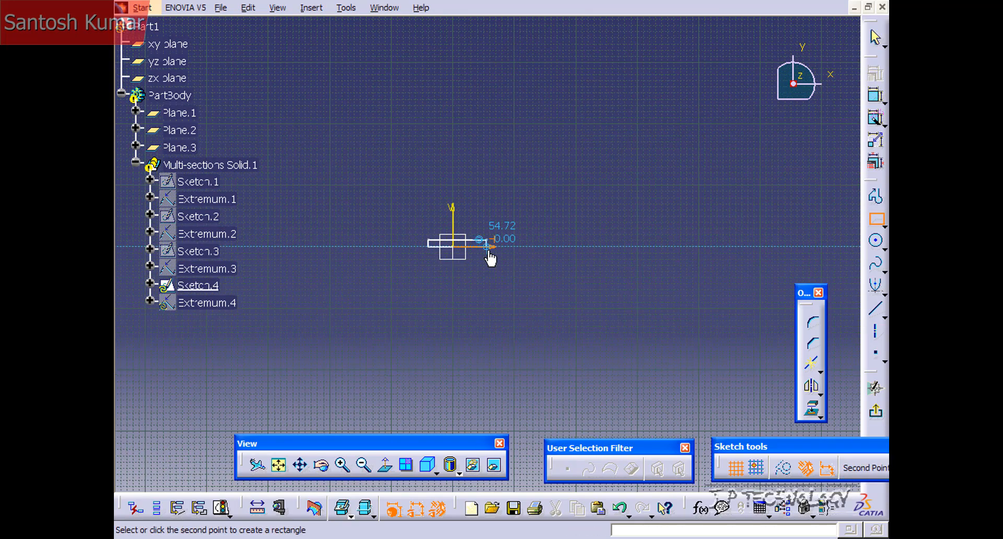
click(486, 253)
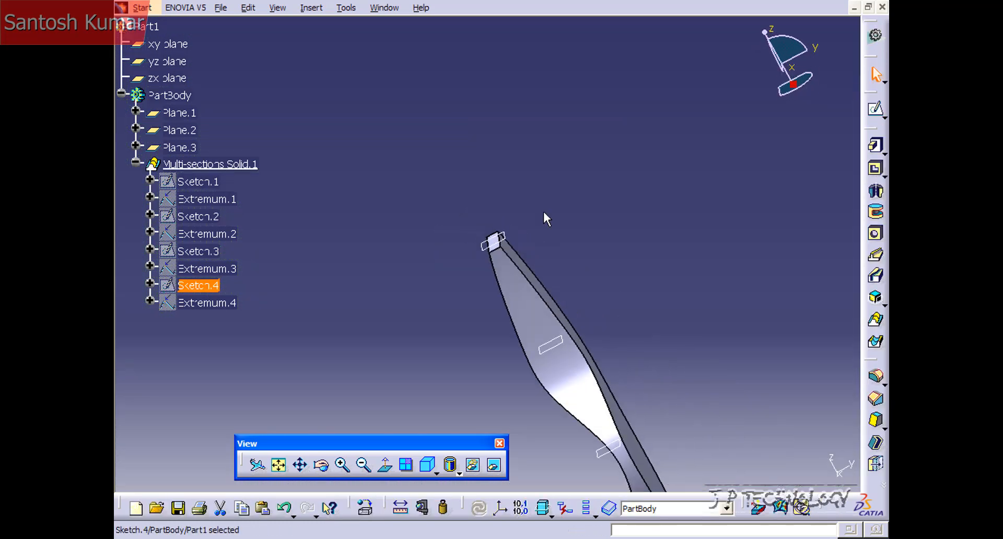
Examine the multi-sections solid rebuilt from the four rectangular sections from several angles.
mouse_move(544, 218)
middle_down()
mouse_move(488, 249)
mouse_move(489, 323)
mouse_move(629, 206)
mouse_move(654, 220)
middle_up()
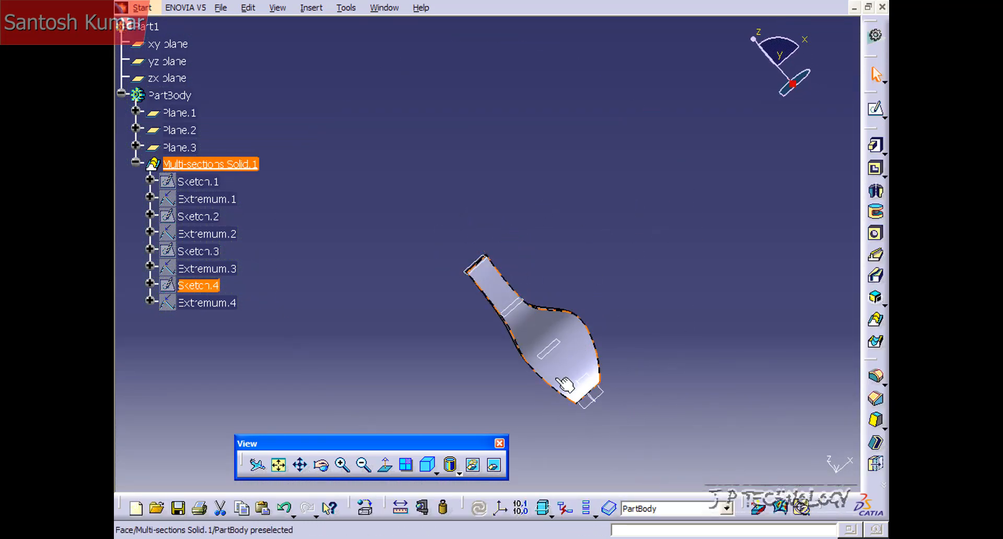
middle_drag(565, 385, 627, 262)
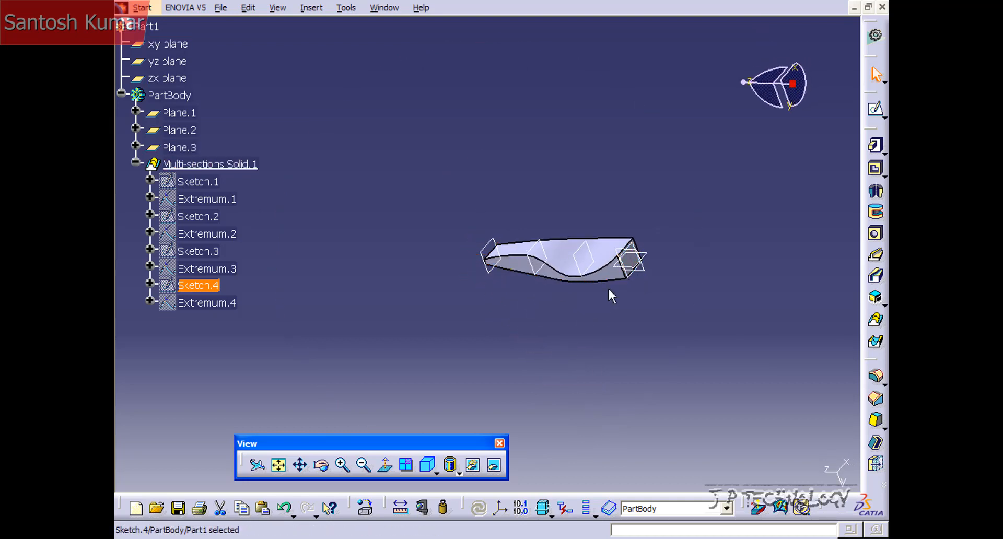
middle_drag(612, 296, 679, 220)
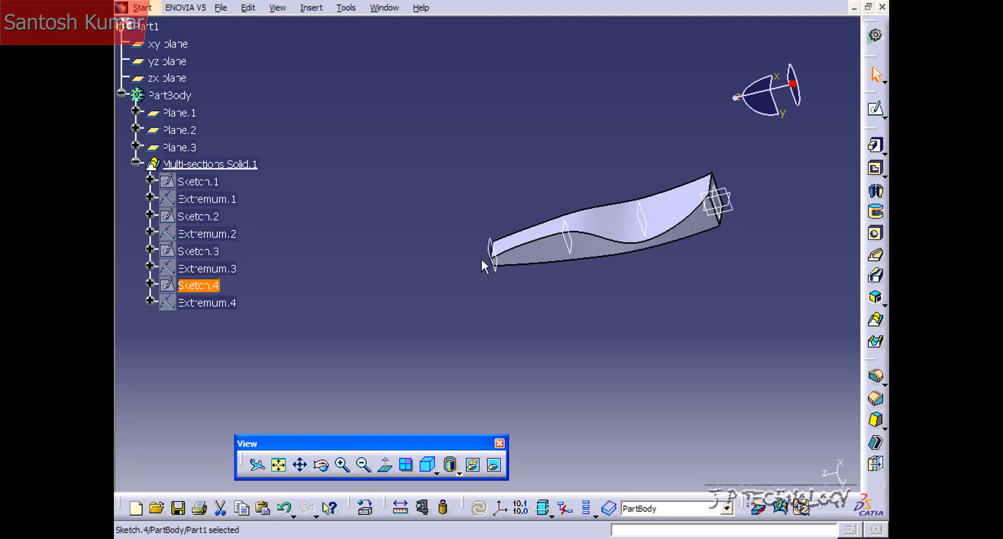
middle_drag(484, 267, 402, 333)
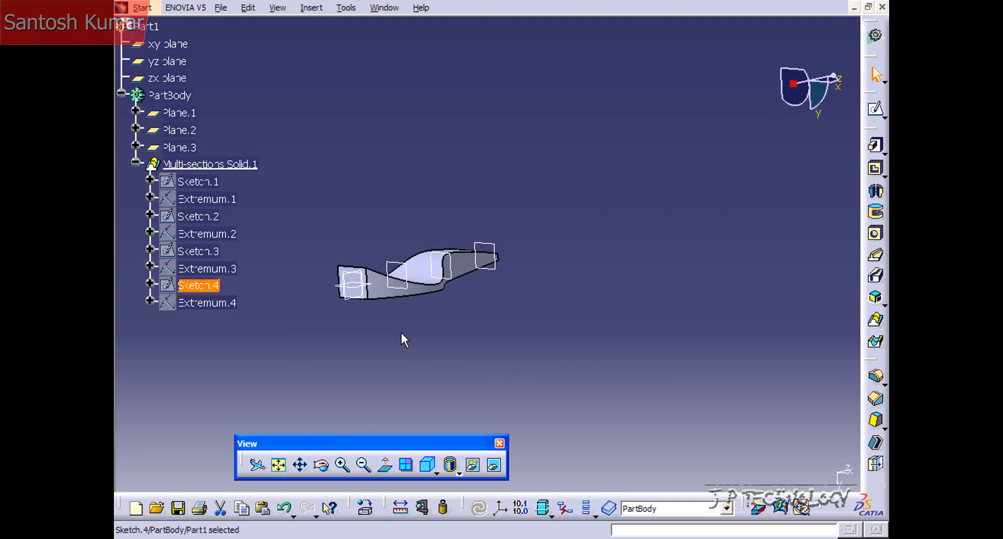